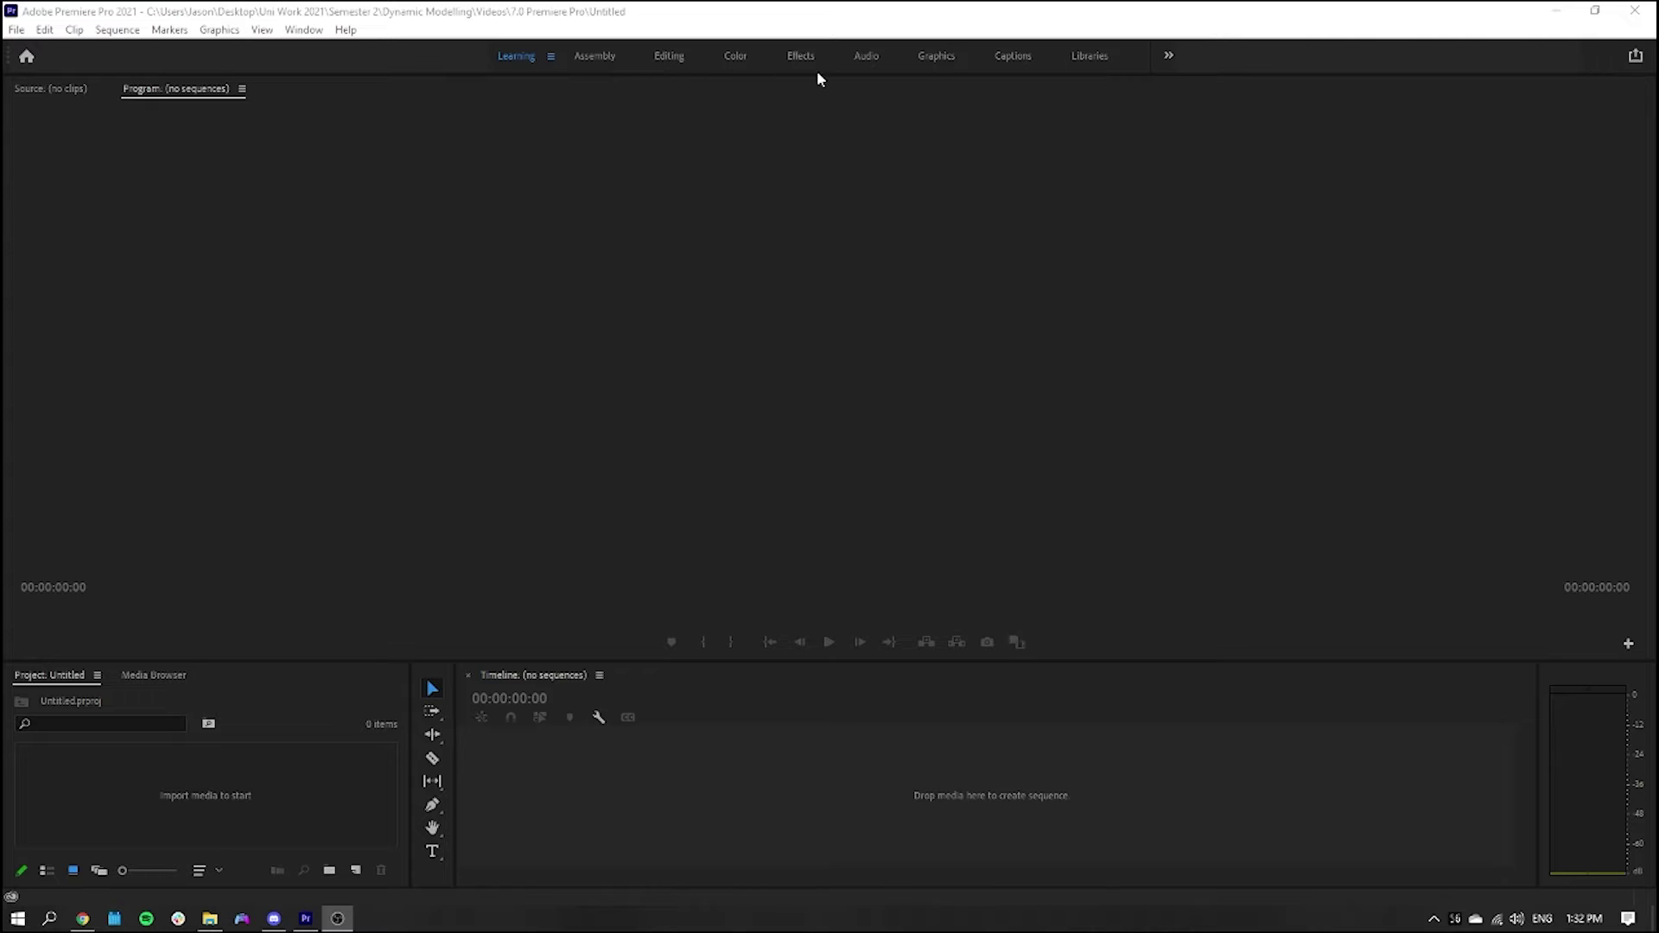
- Look through the Assembly, Editing, Color, Effects, Audio, Graphics, Captions and Libraries workspaces, returning to the Learning workspace
click(595, 57)
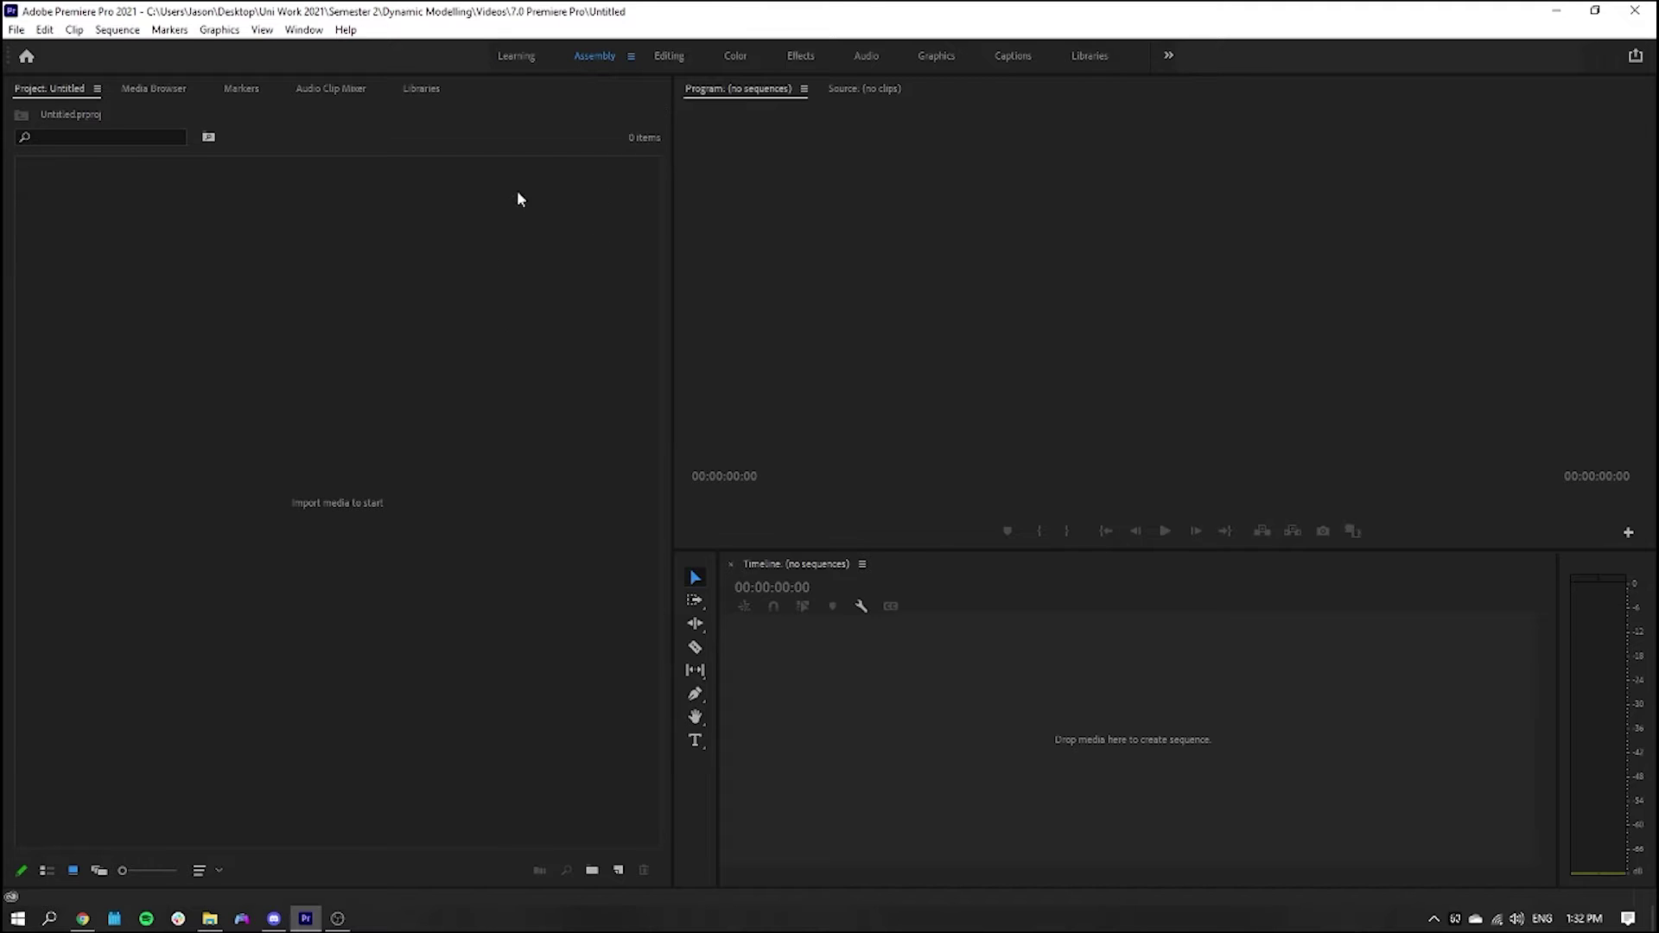
click(667, 55)
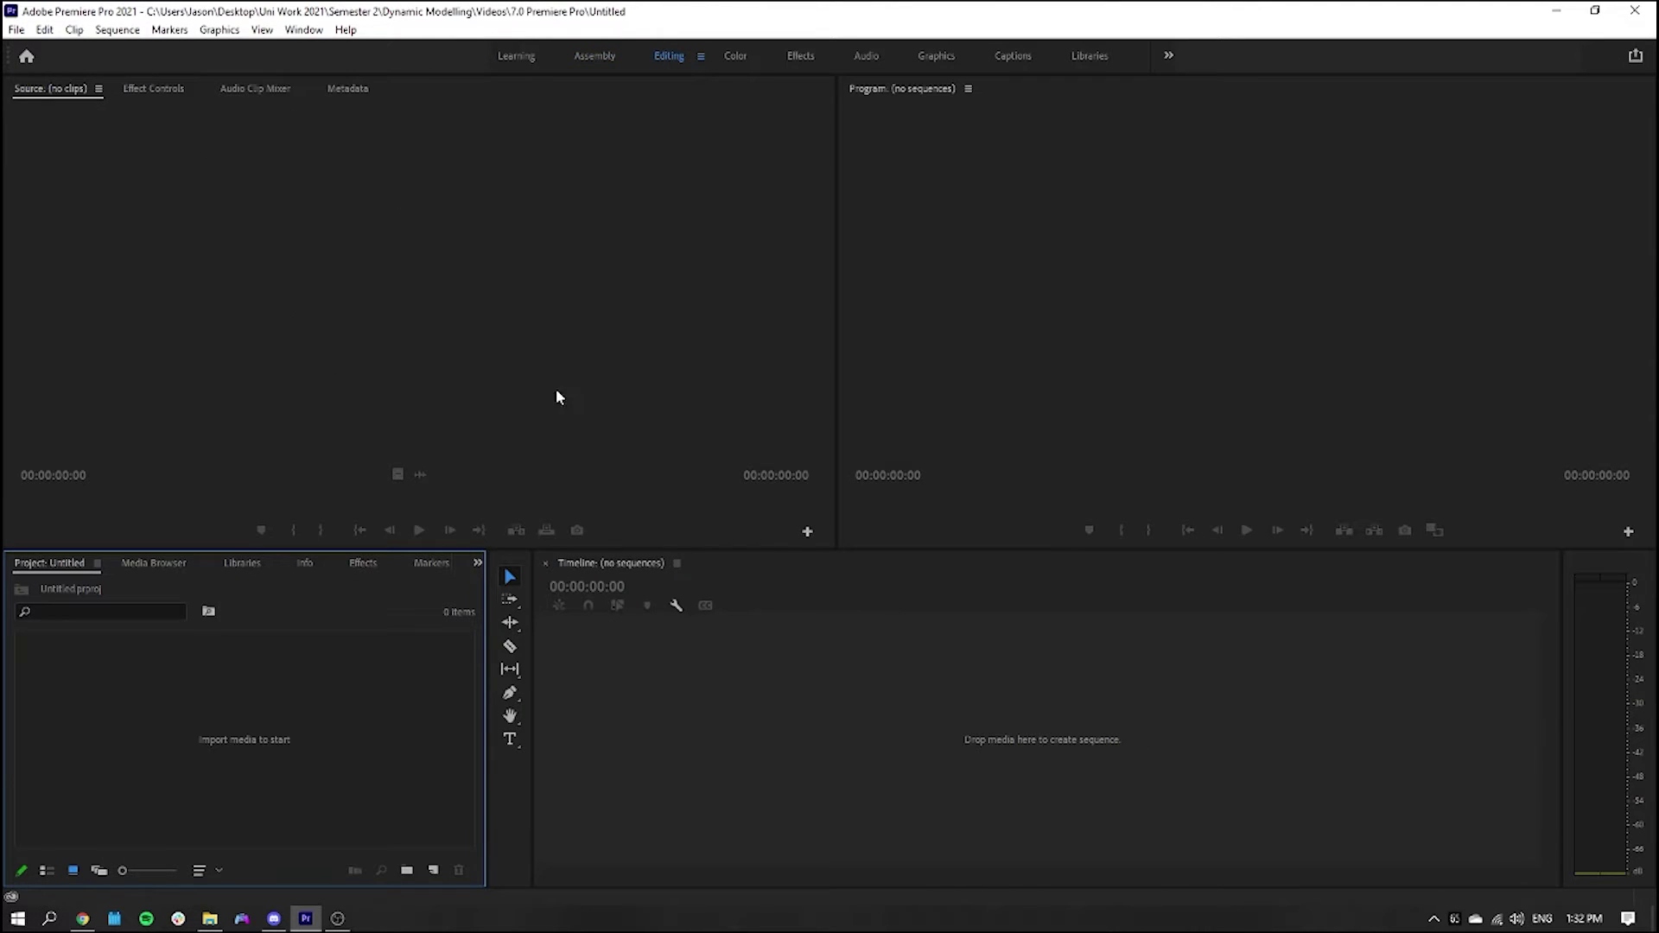
click(735, 55)
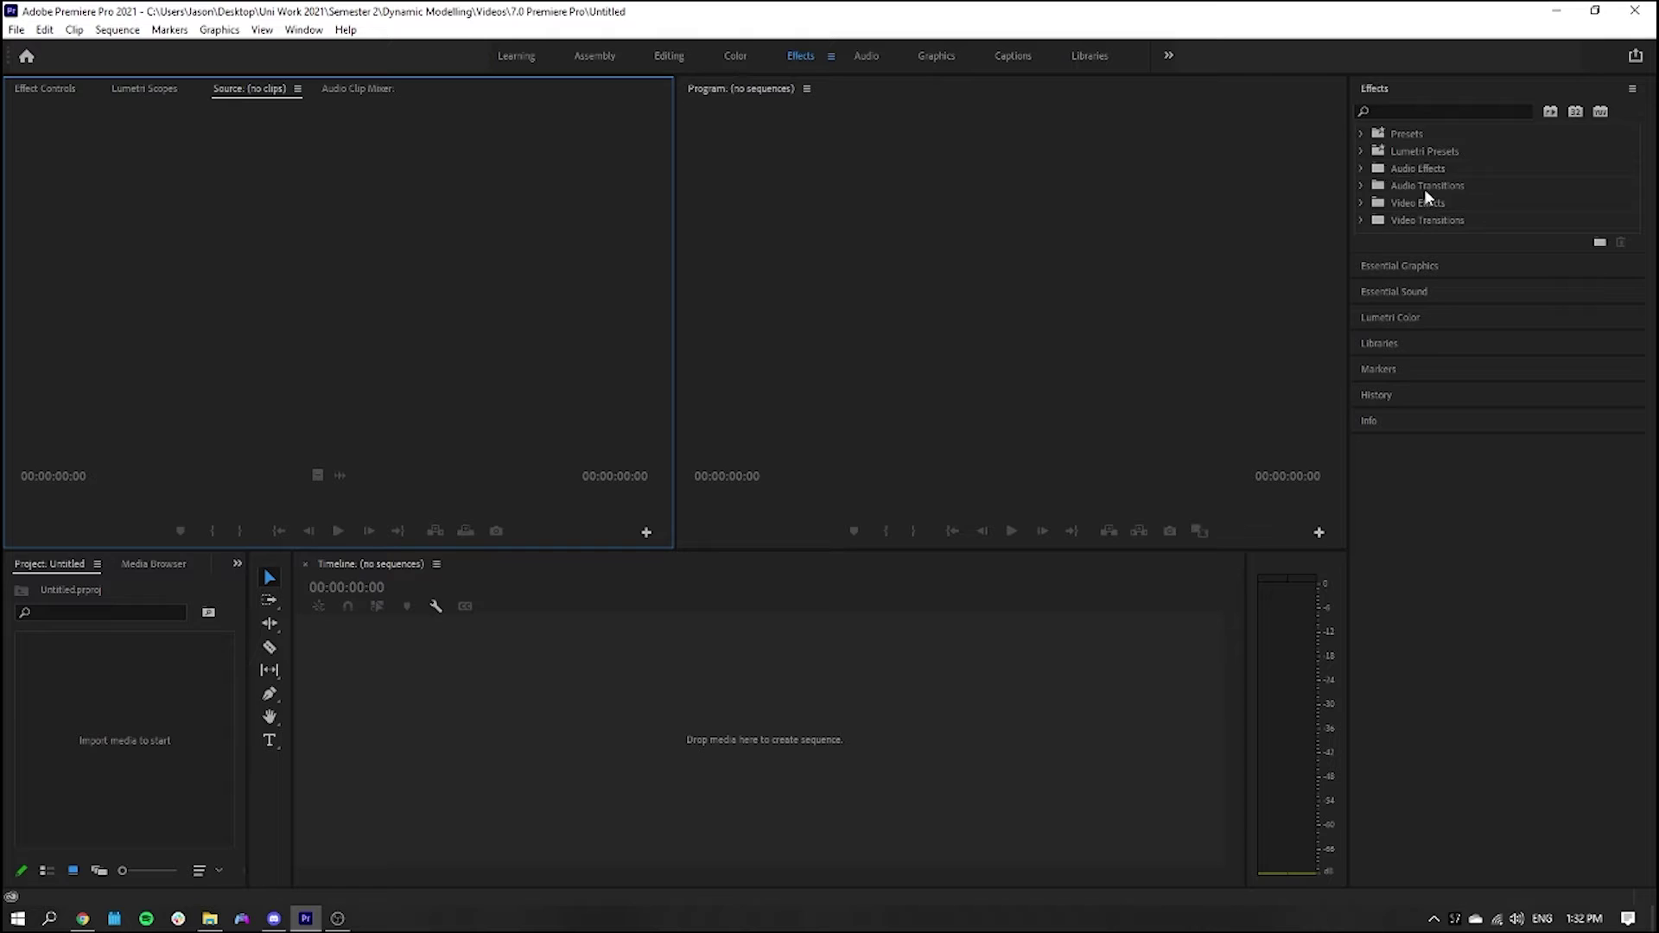
click(868, 54)
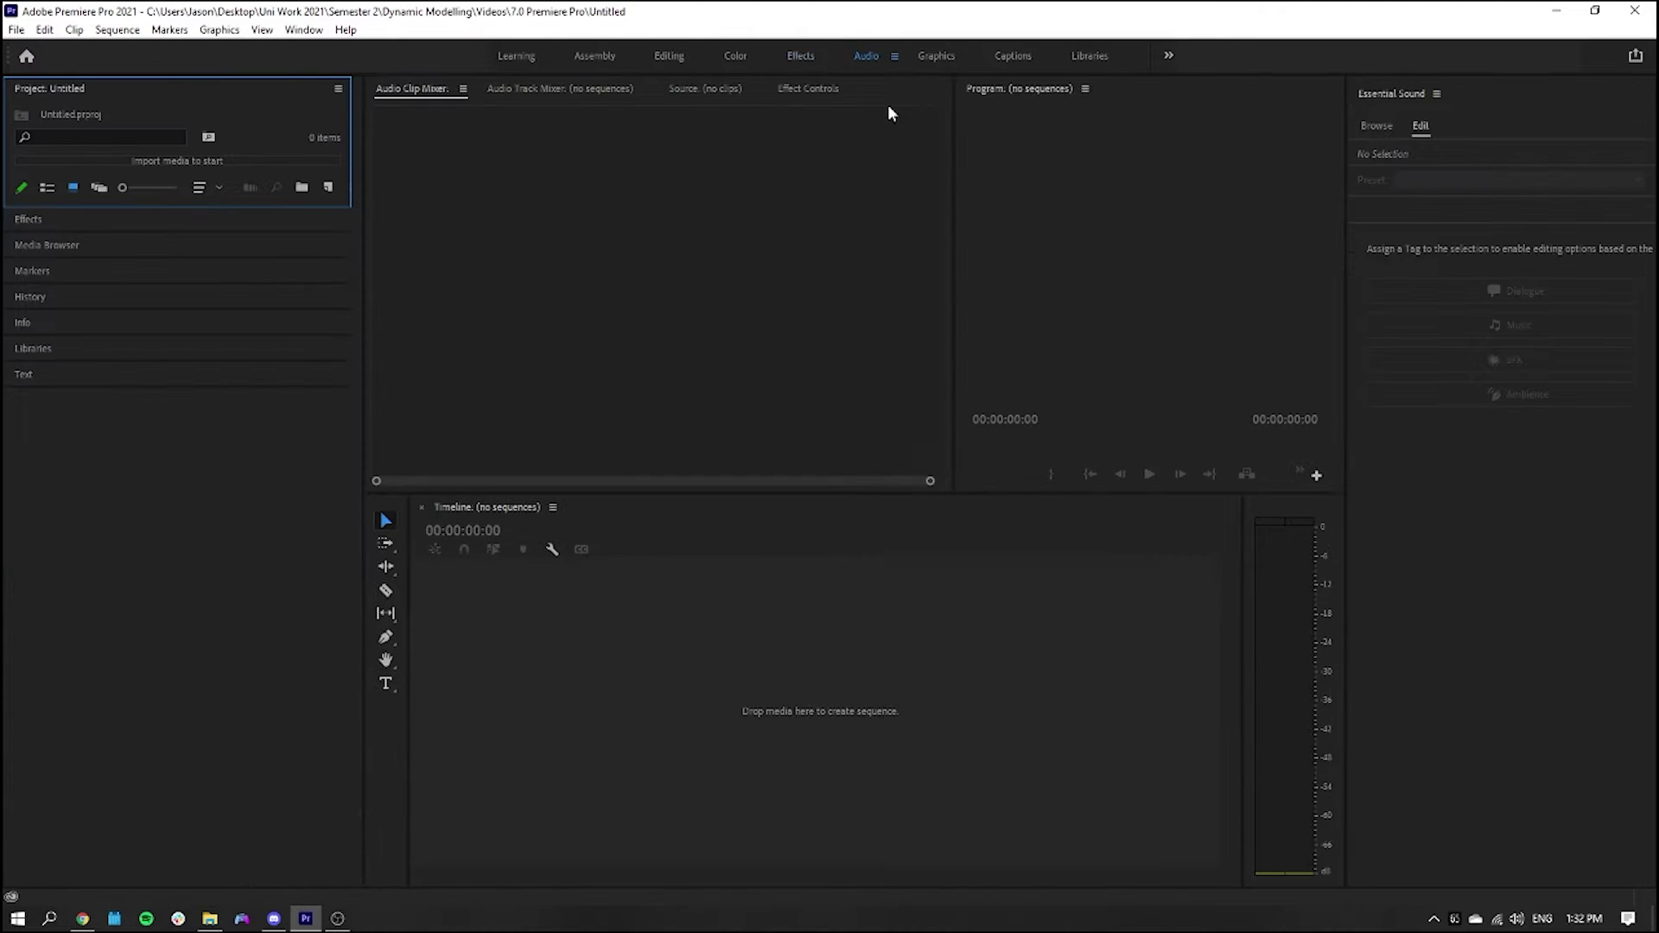
click(948, 58)
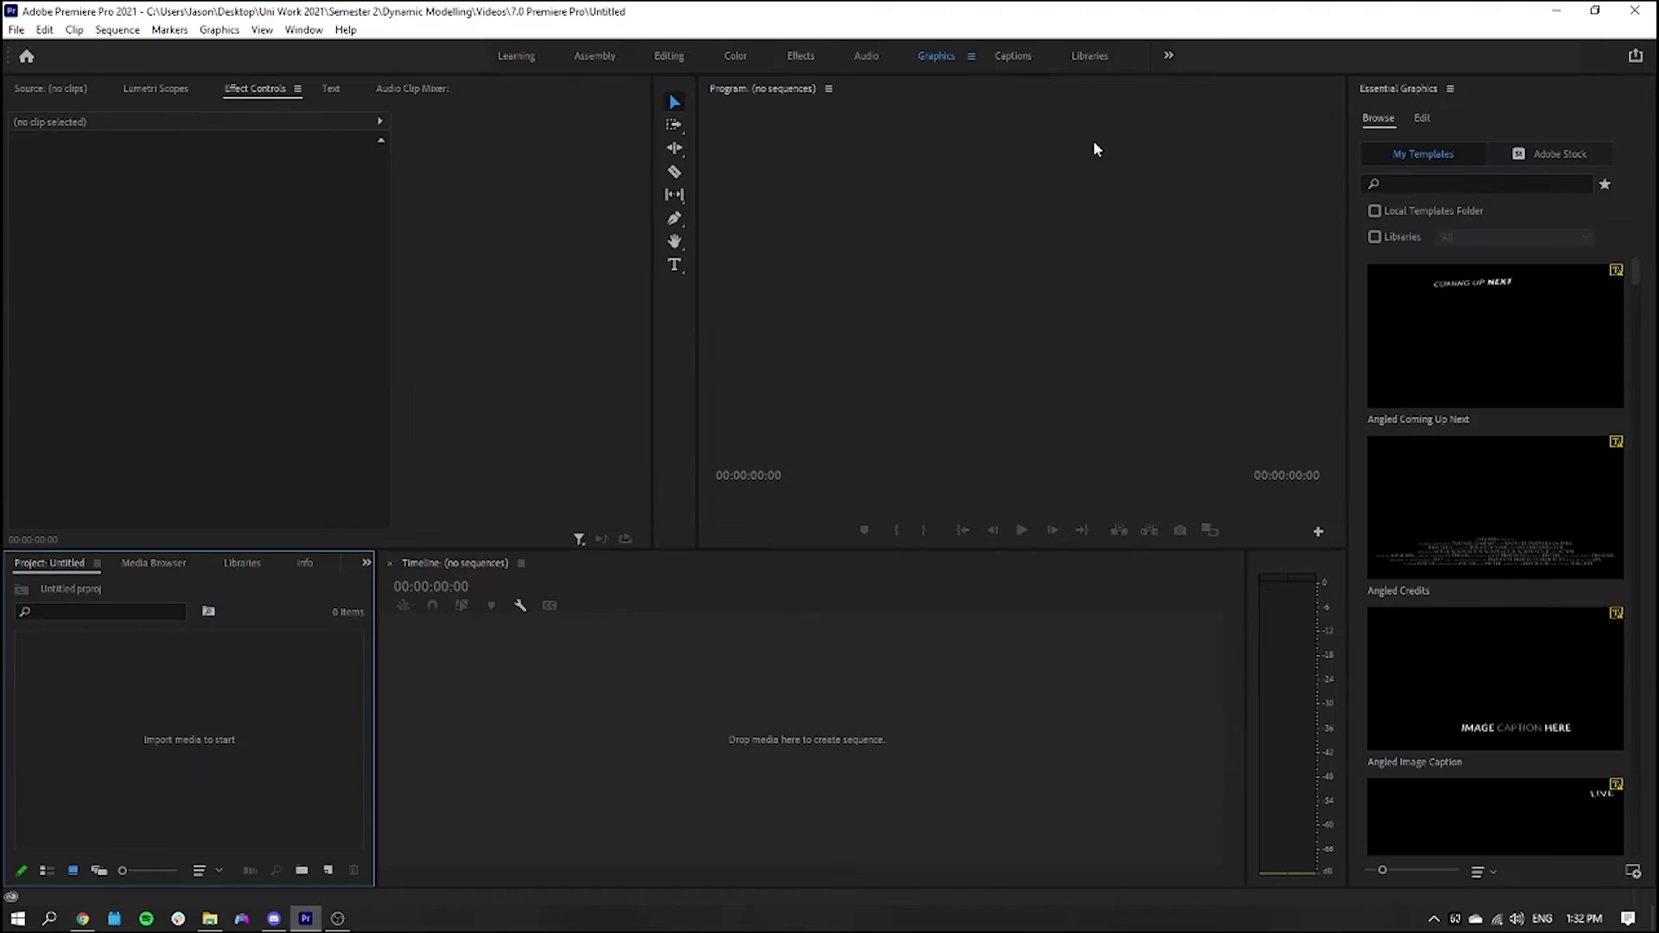
click(1013, 59)
click(1080, 59)
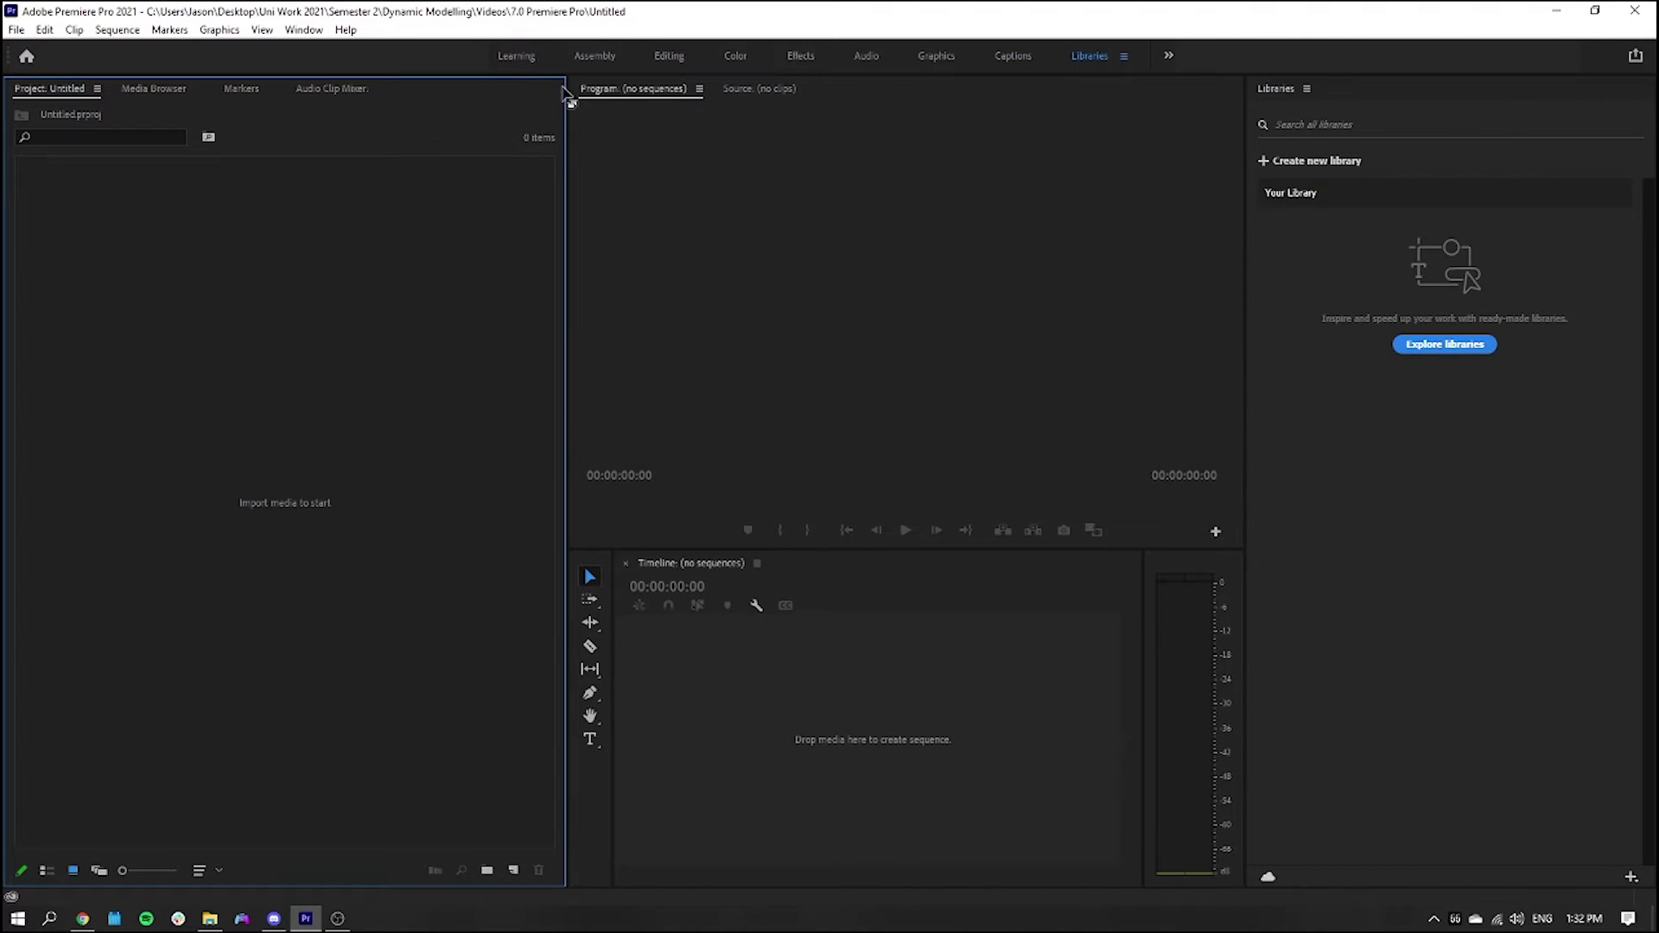
click(529, 59)
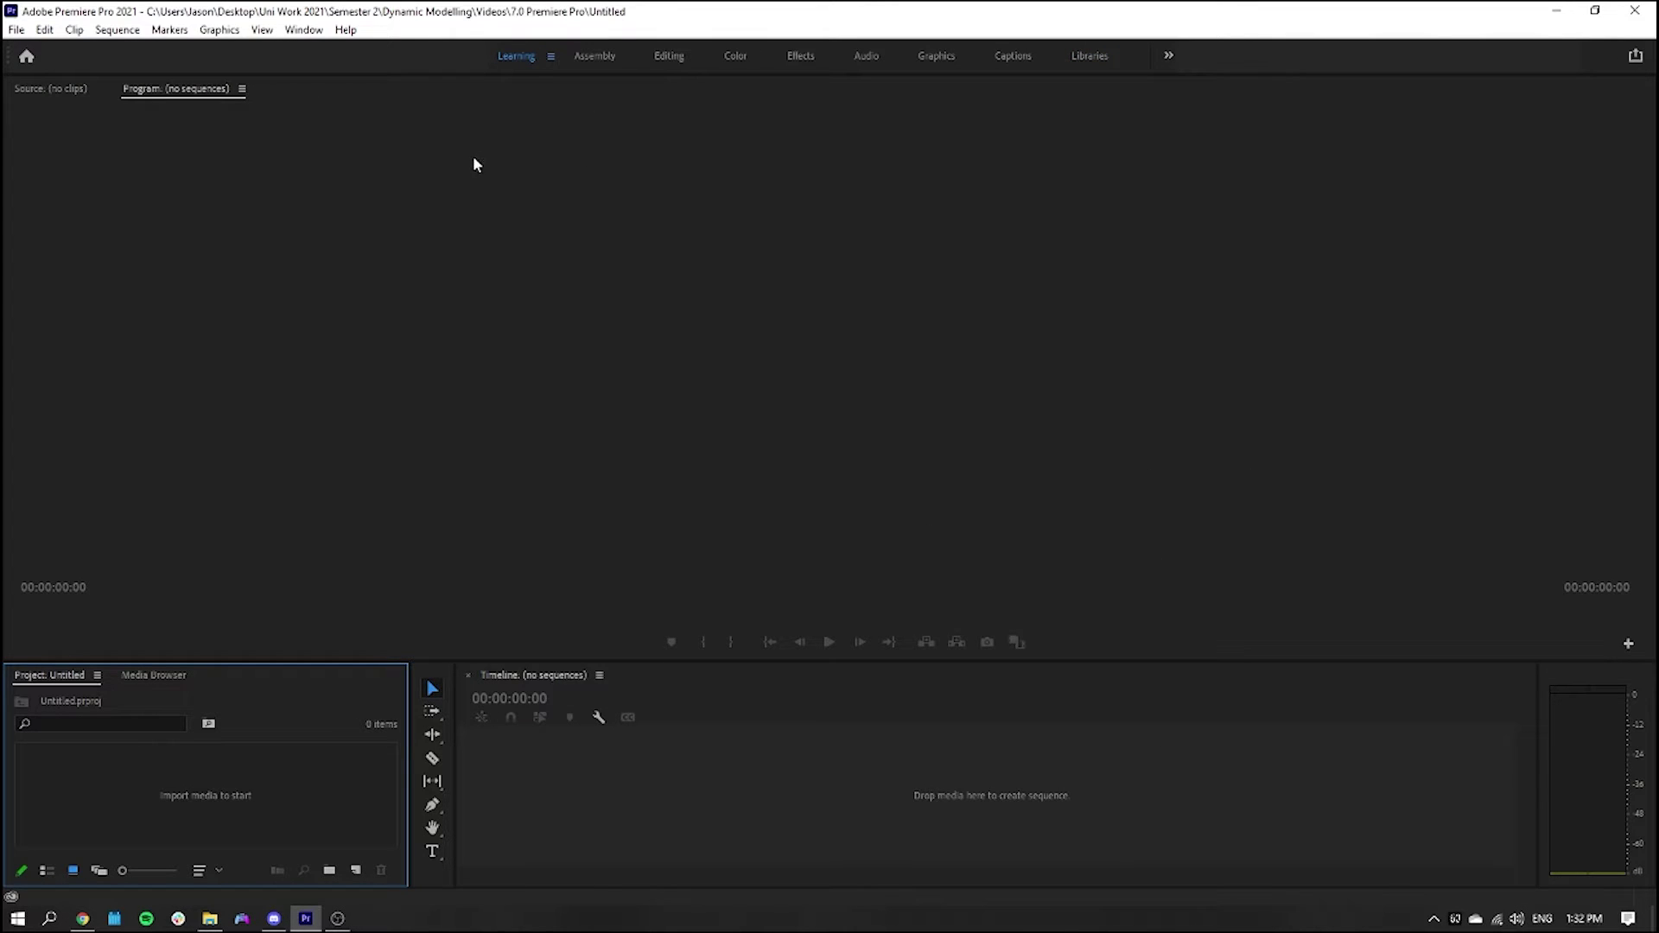
- Import Green and White Hand Washing General Health 169 Video (1) and (6) from the 6.0 Plugins folder into the project
click(210, 919)
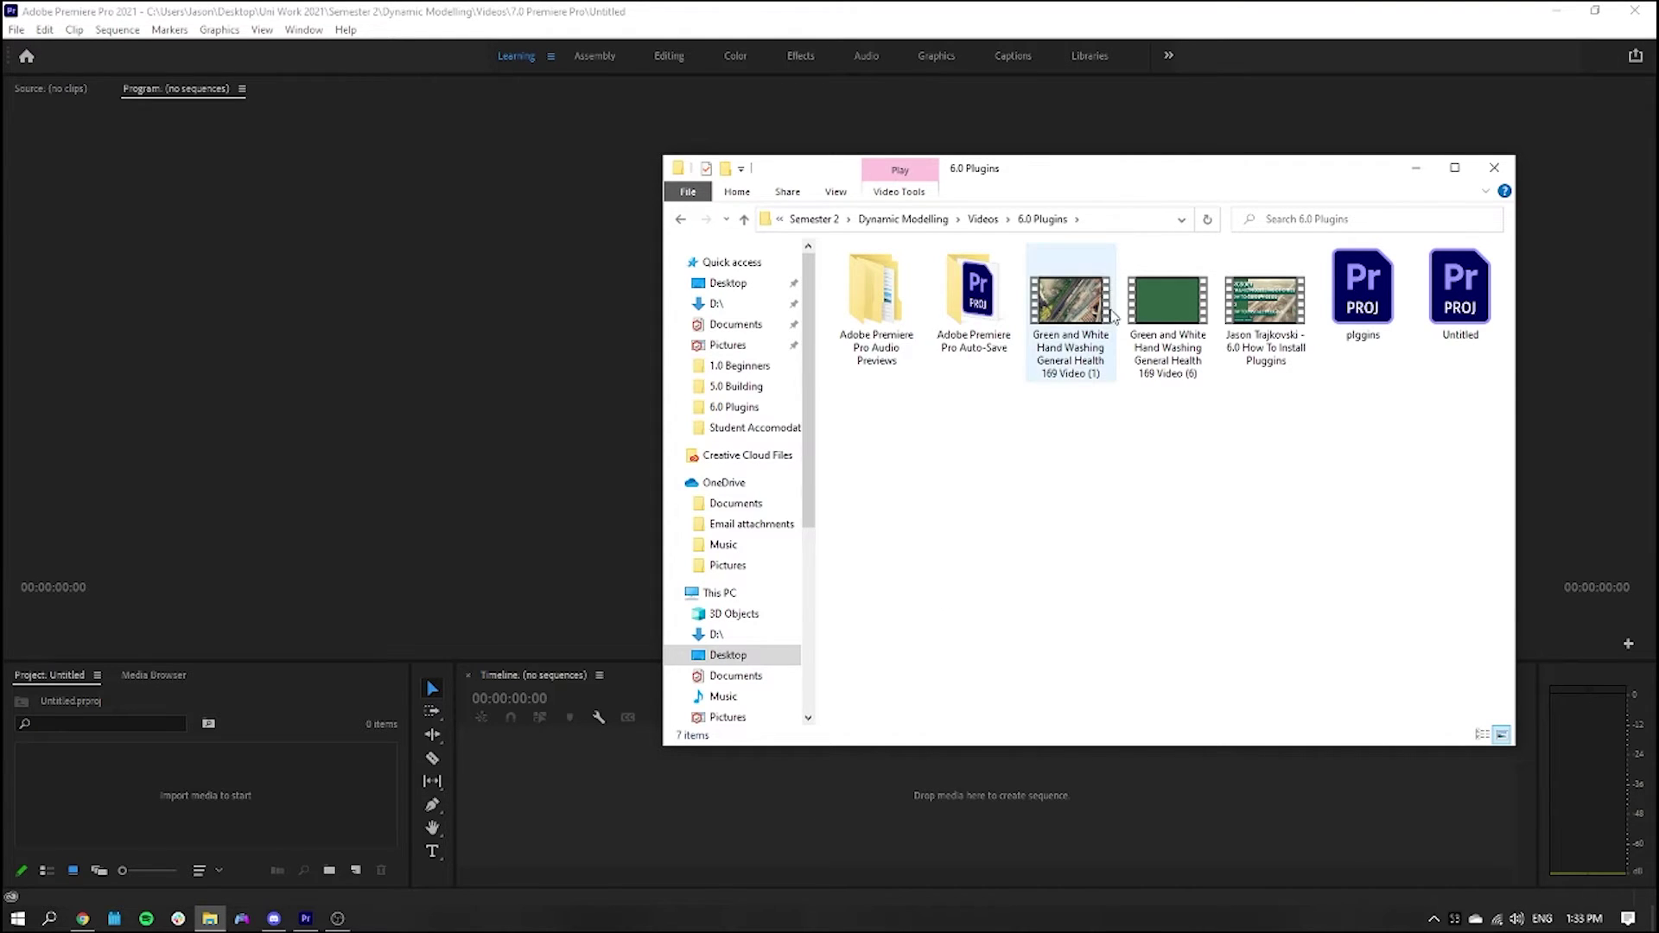
drag(1177, 174, 1164, 256)
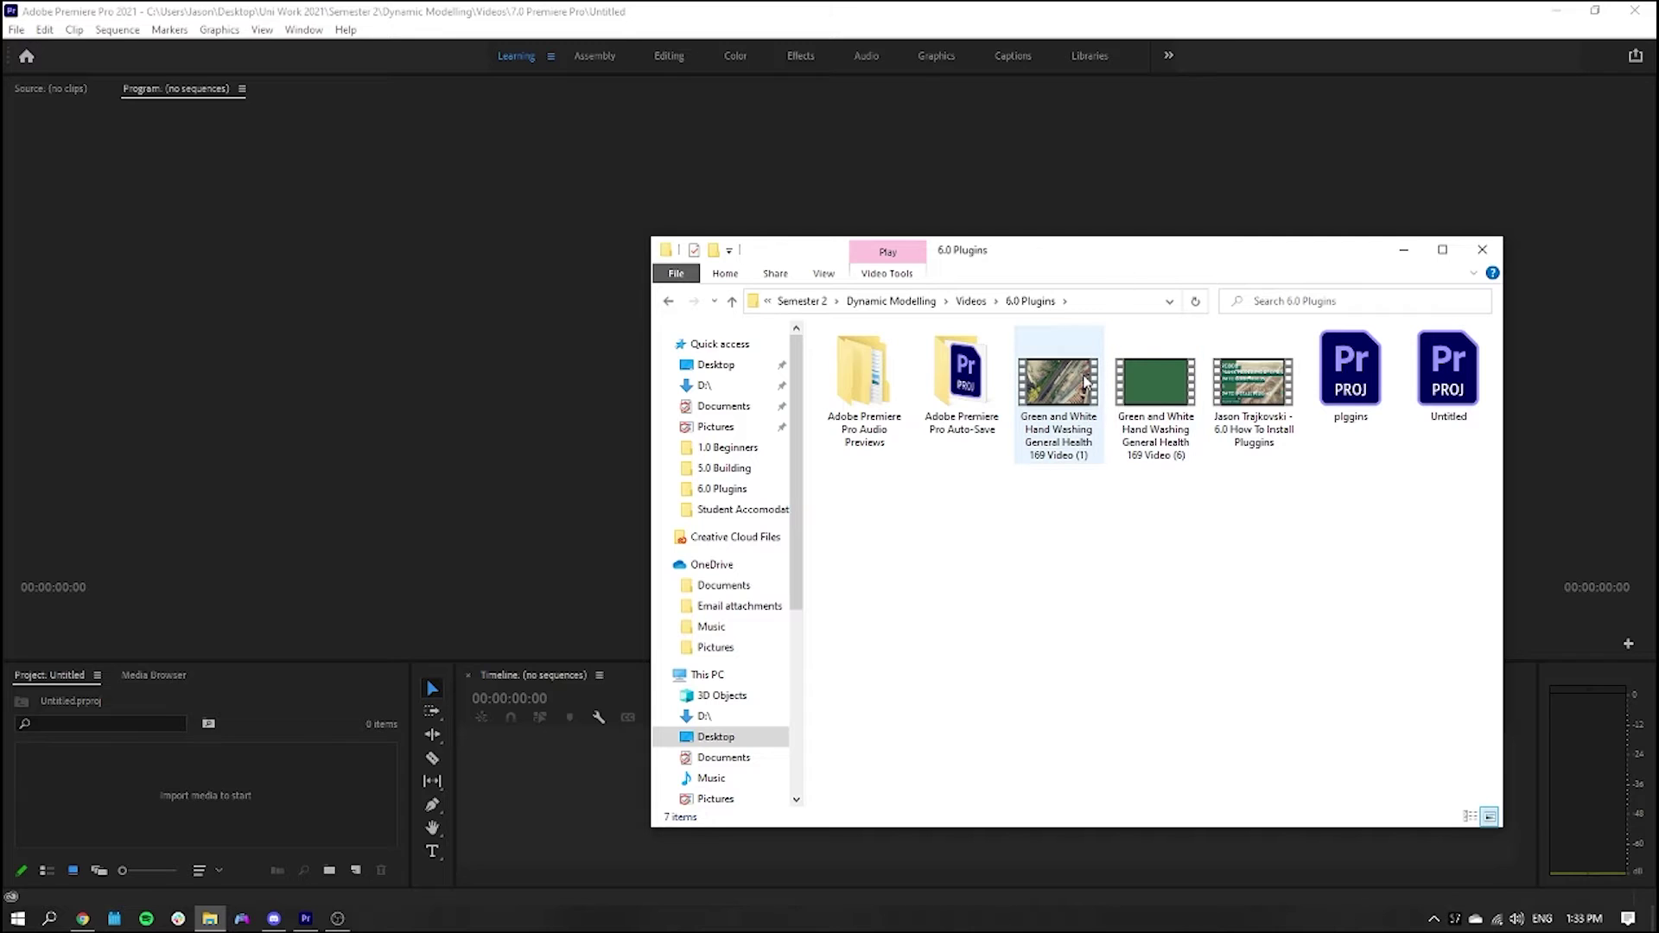
drag(1086, 383, 178, 774)
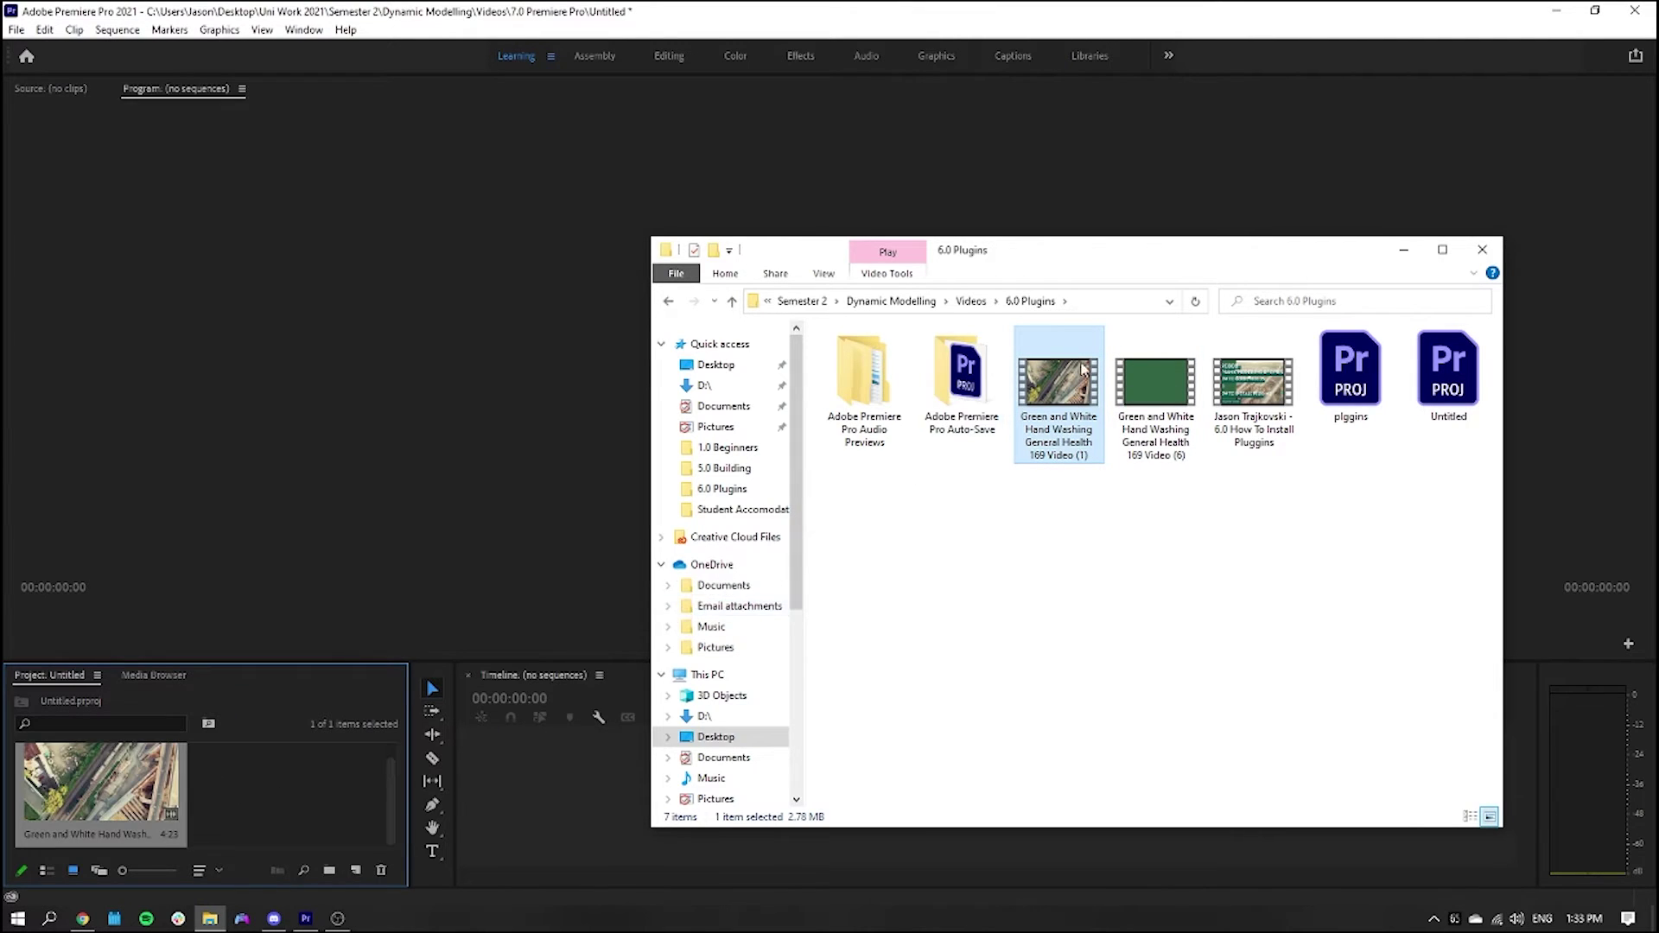
drag(1144, 384, 272, 810)
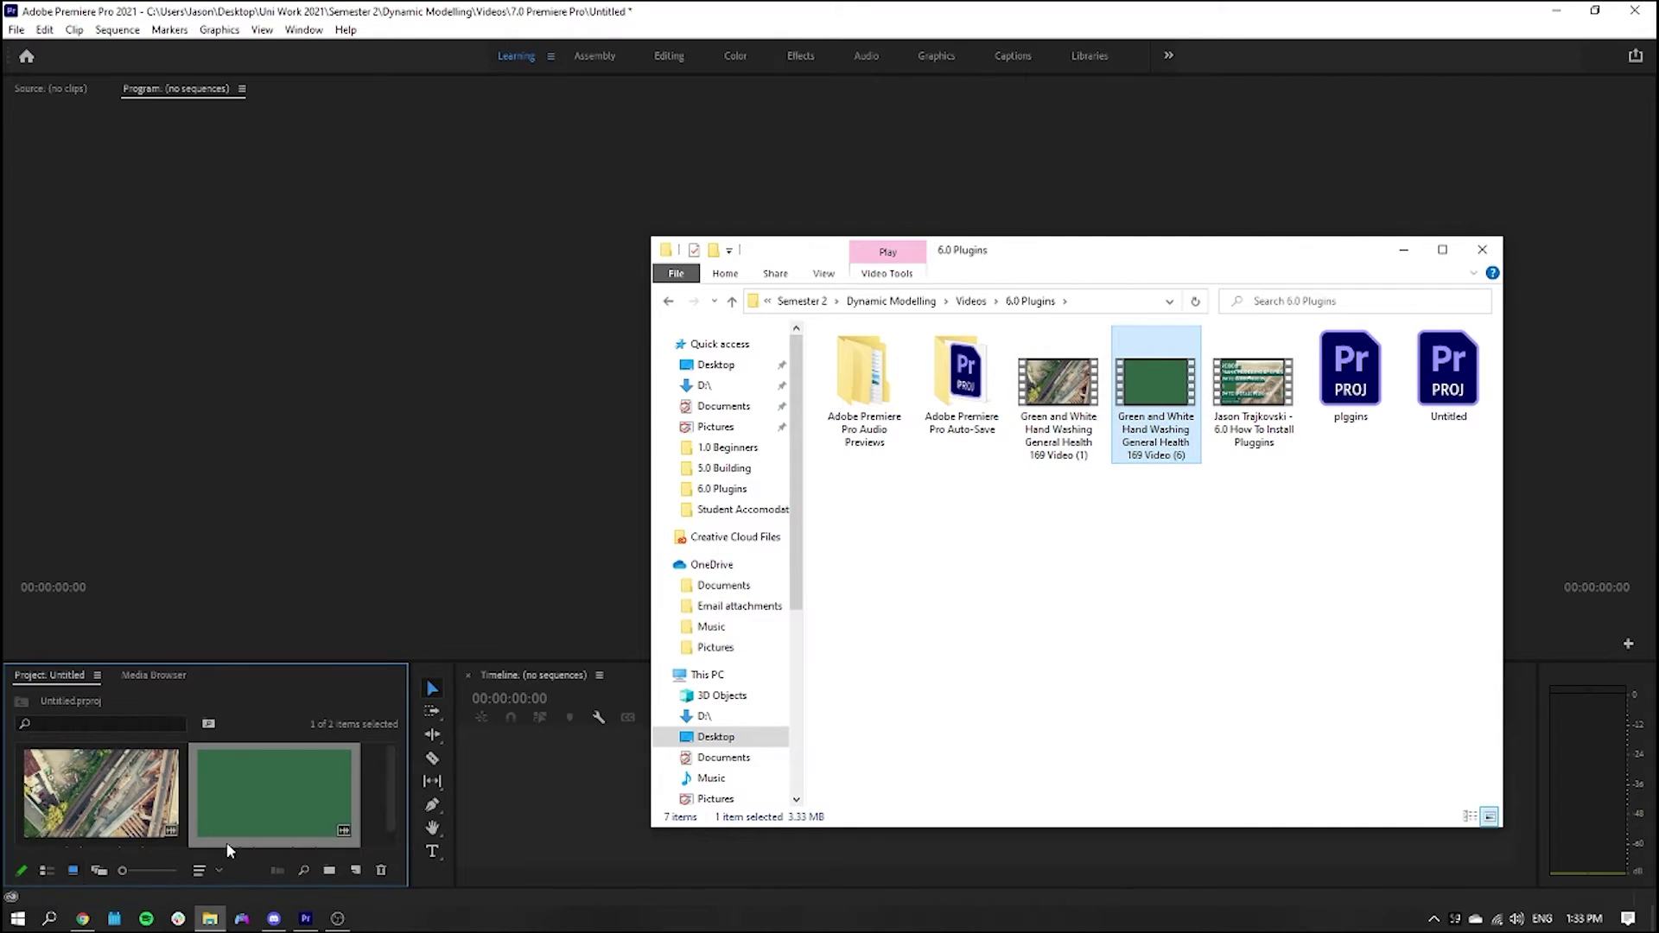
click(1407, 251)
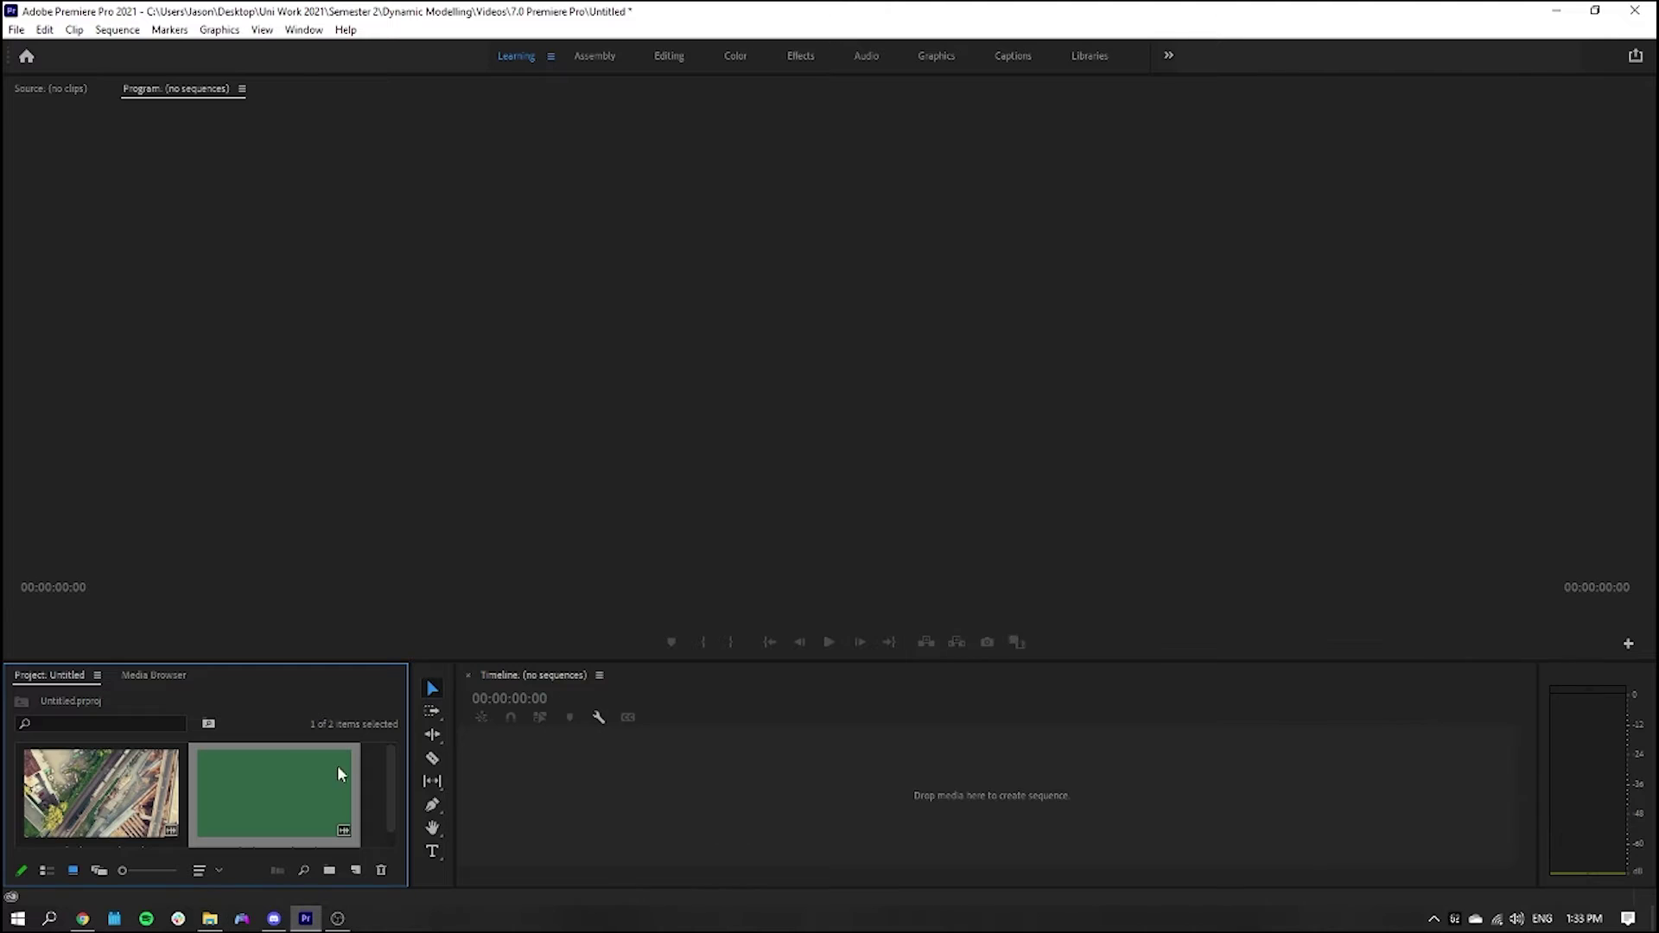
- Create a sequence from Green and White Hand Washing General Health 169 Video (6) and play its opening
scroll(298, 769, down, 1)
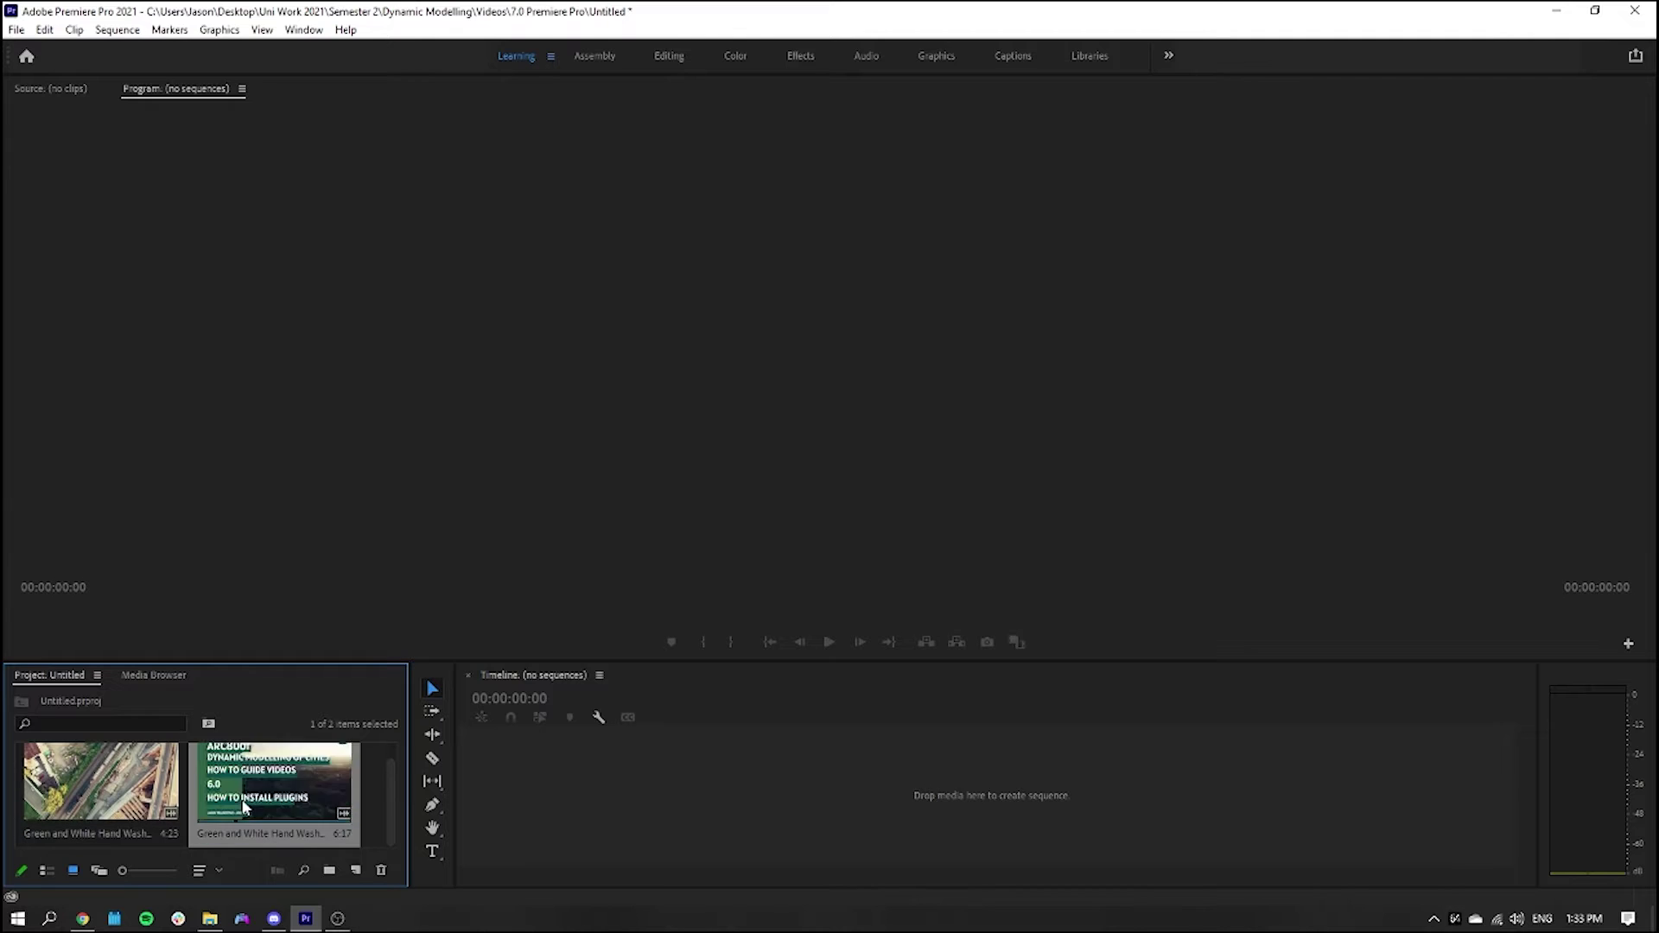
scroll(183, 810, up, 1)
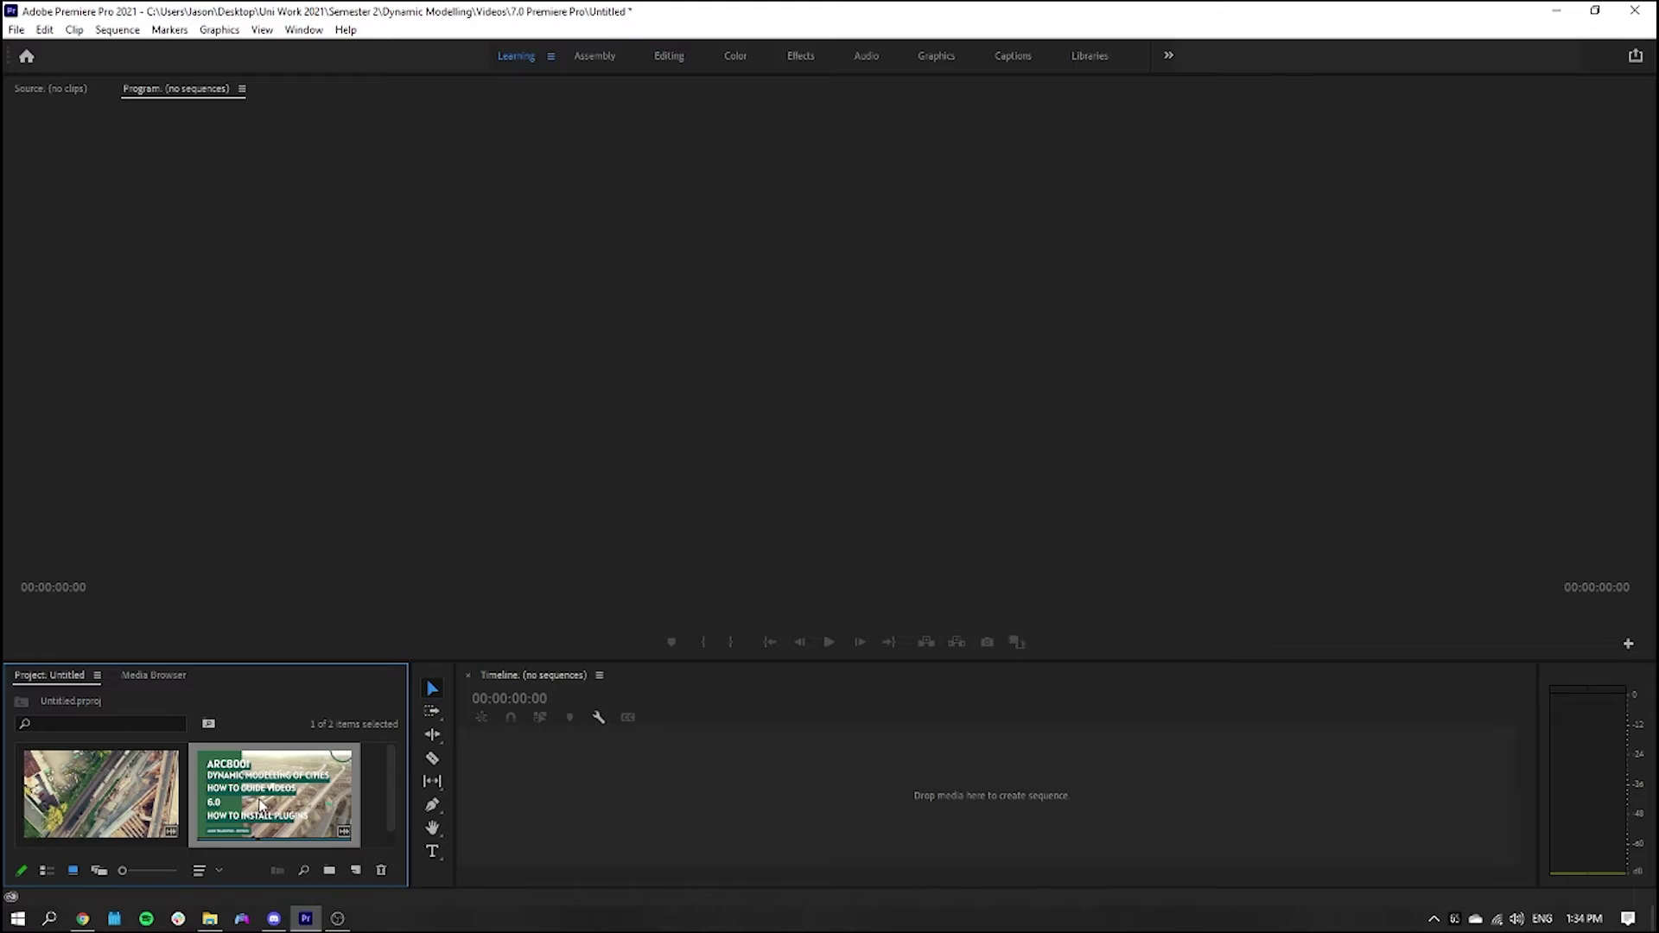
drag(259, 806, 635, 717)
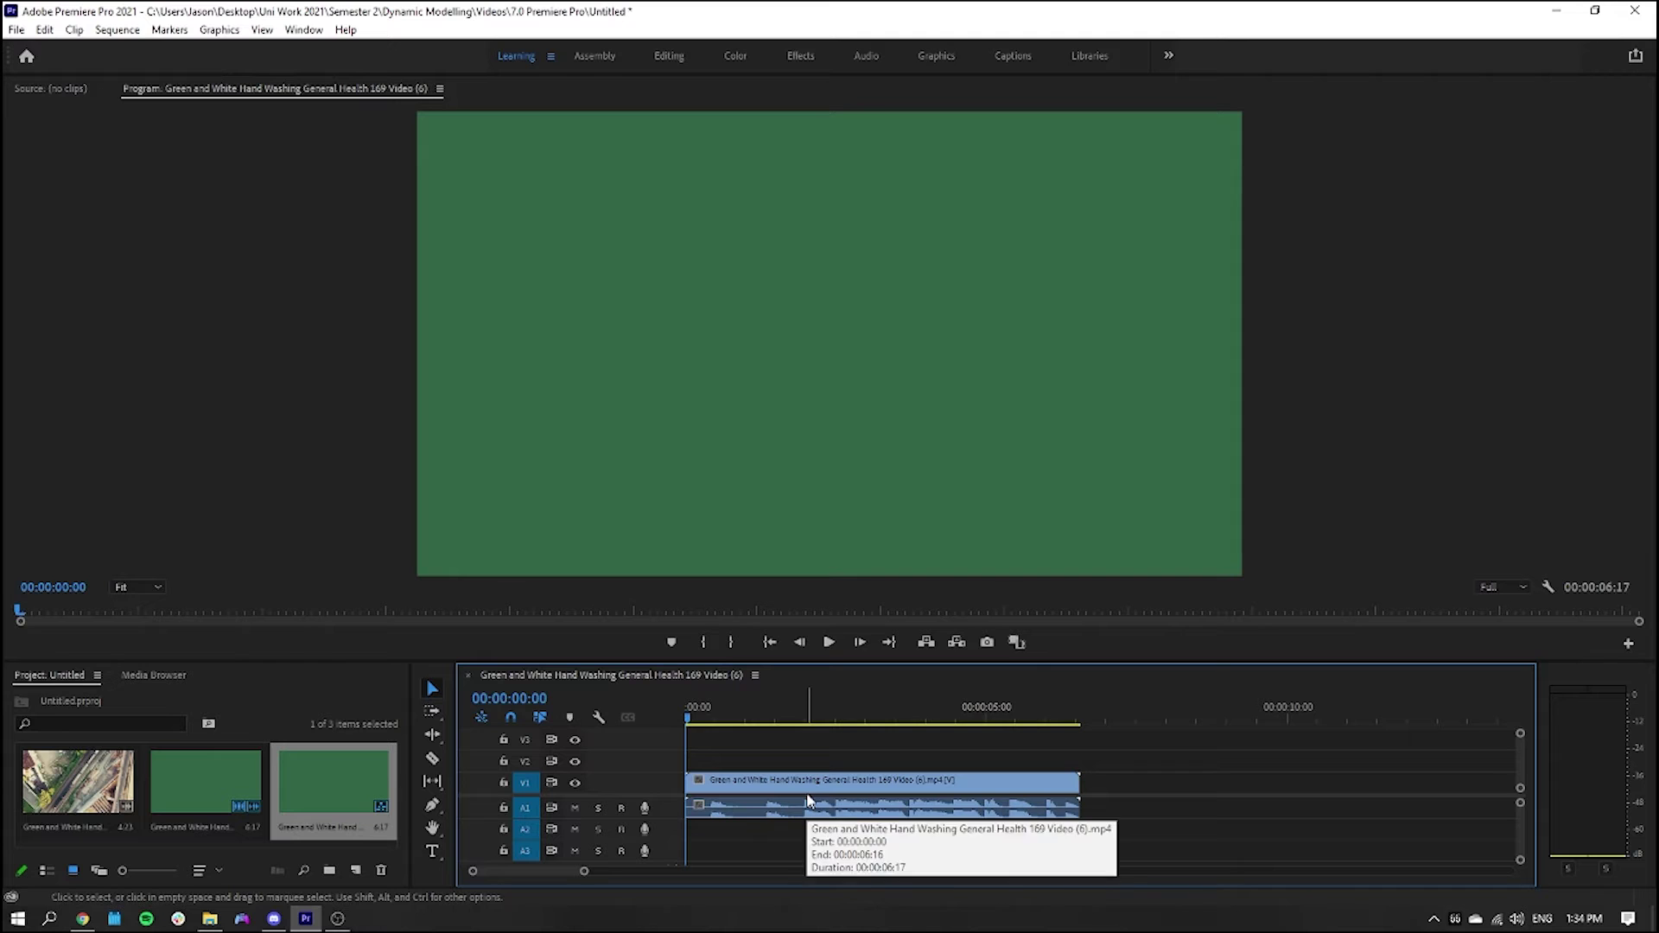
click(830, 642)
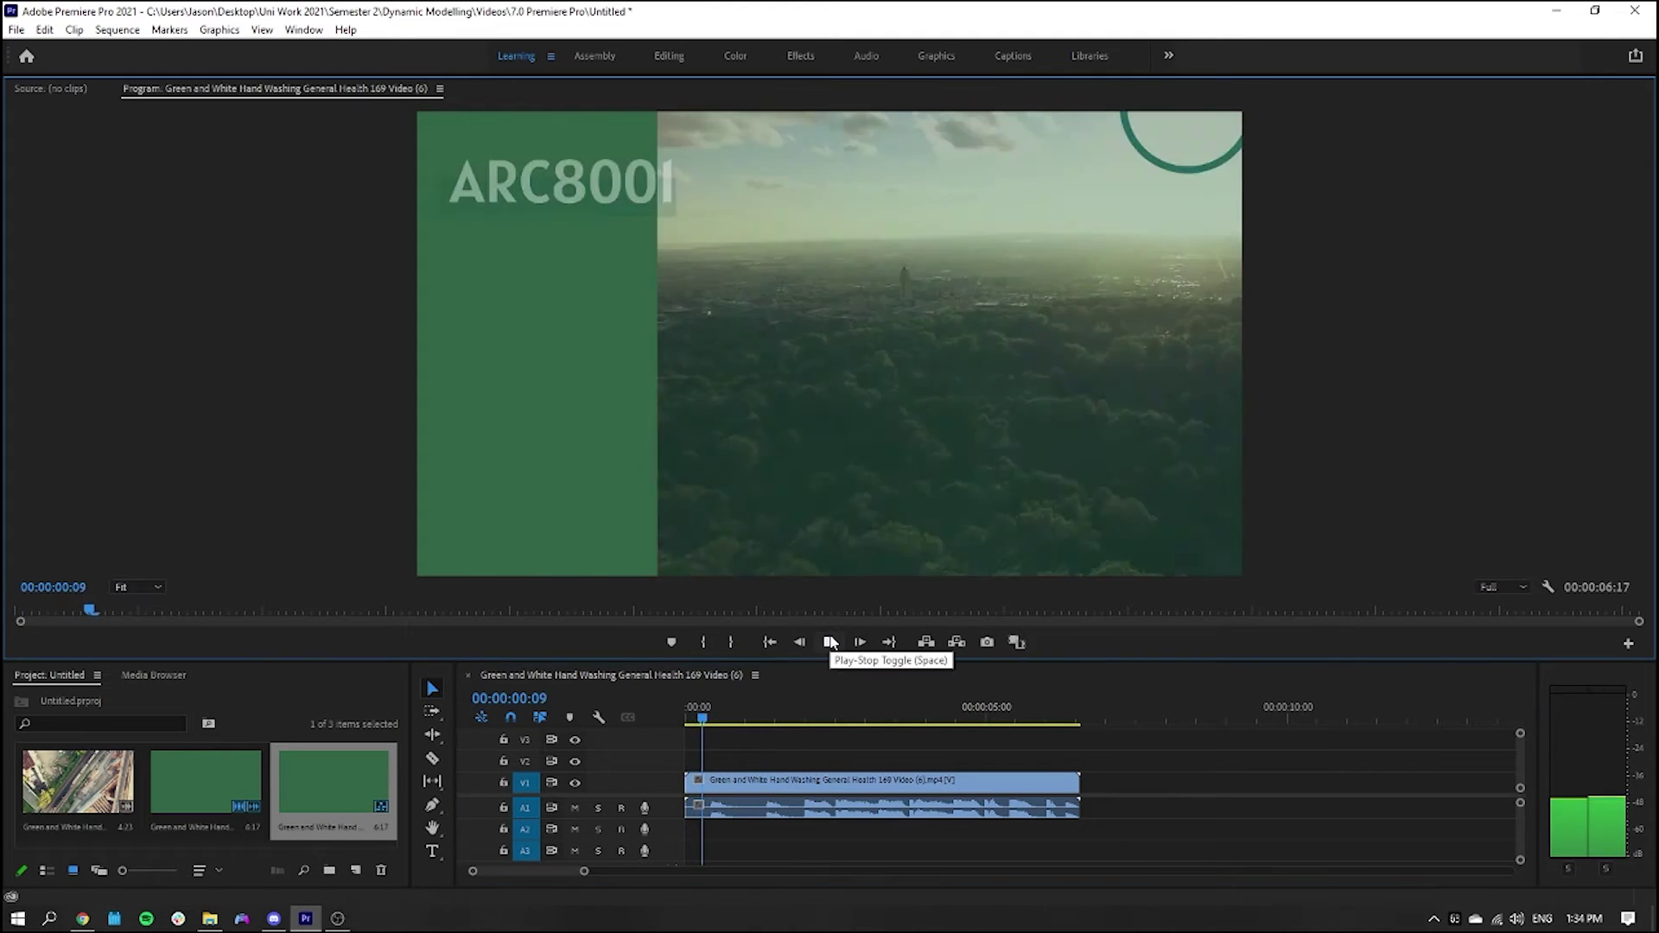
- Adjust the sequence clip's audio gain by -20 dB and play it back to check the level
right_click(836, 808)
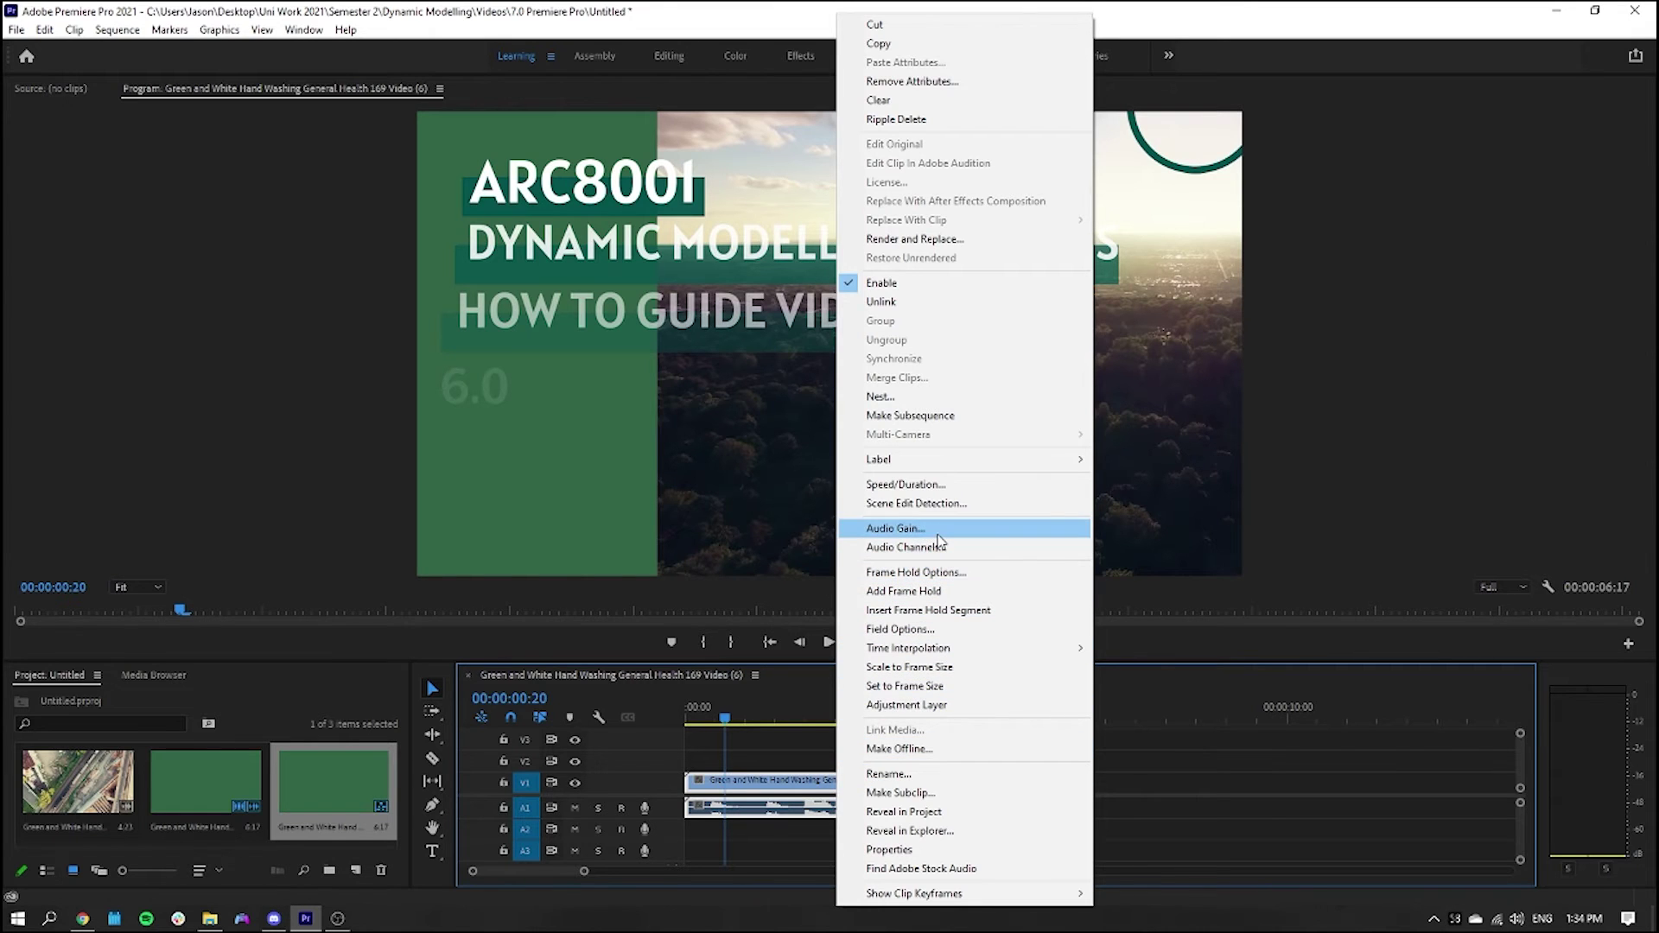
click(892, 528)
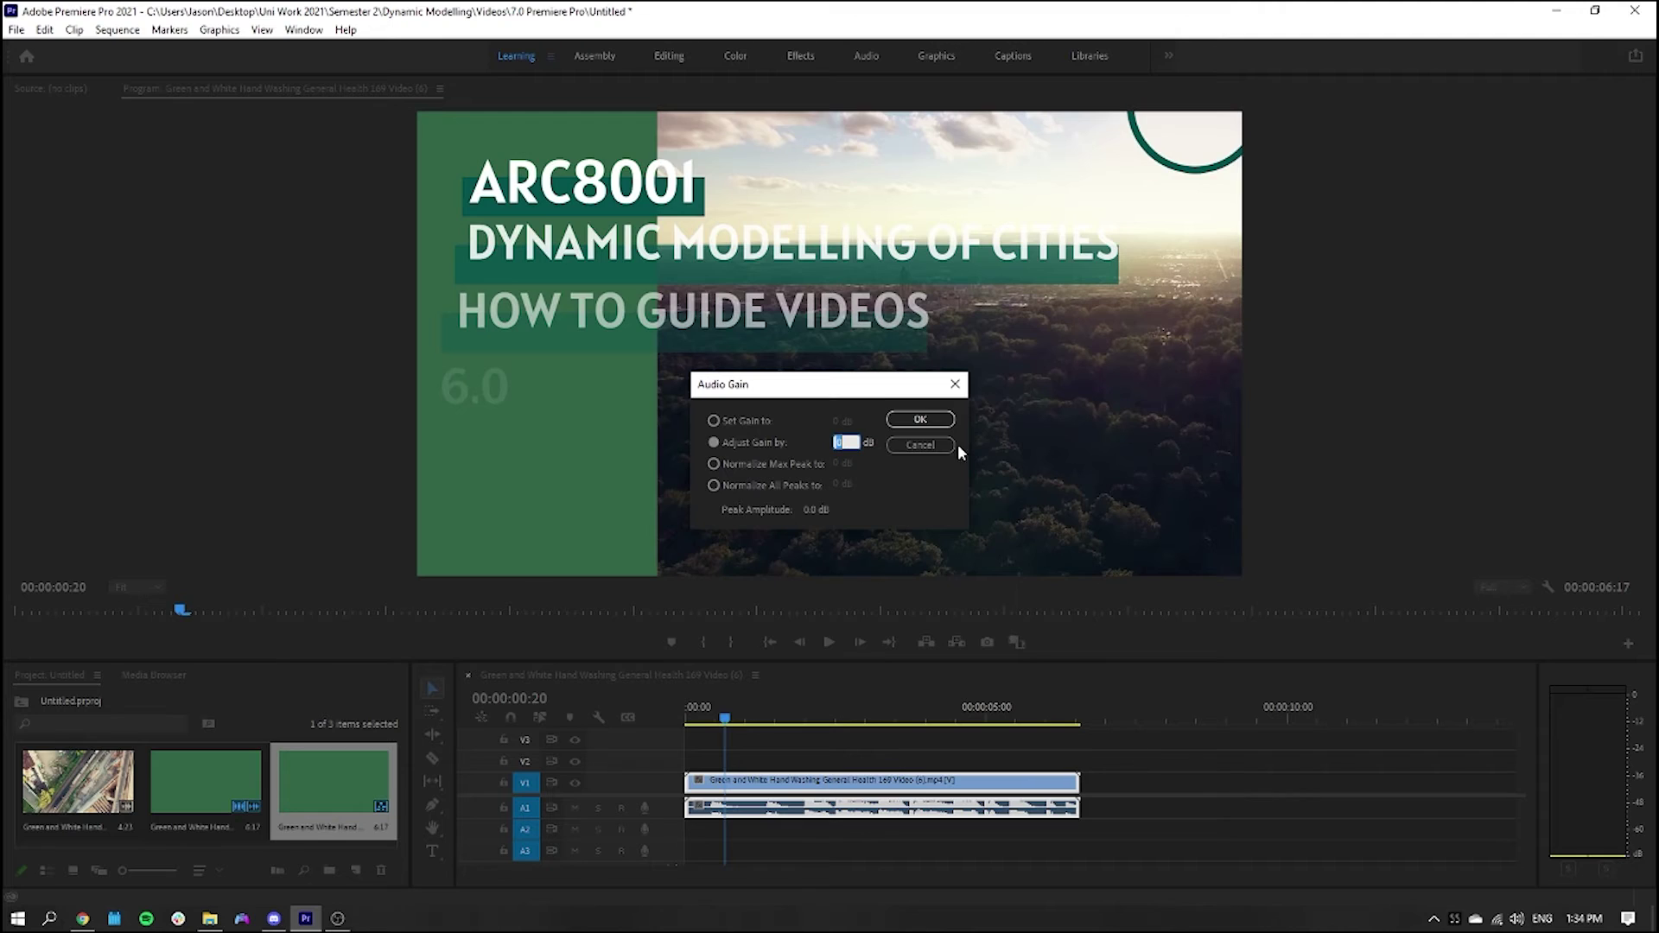
text(-20)
key(Return)
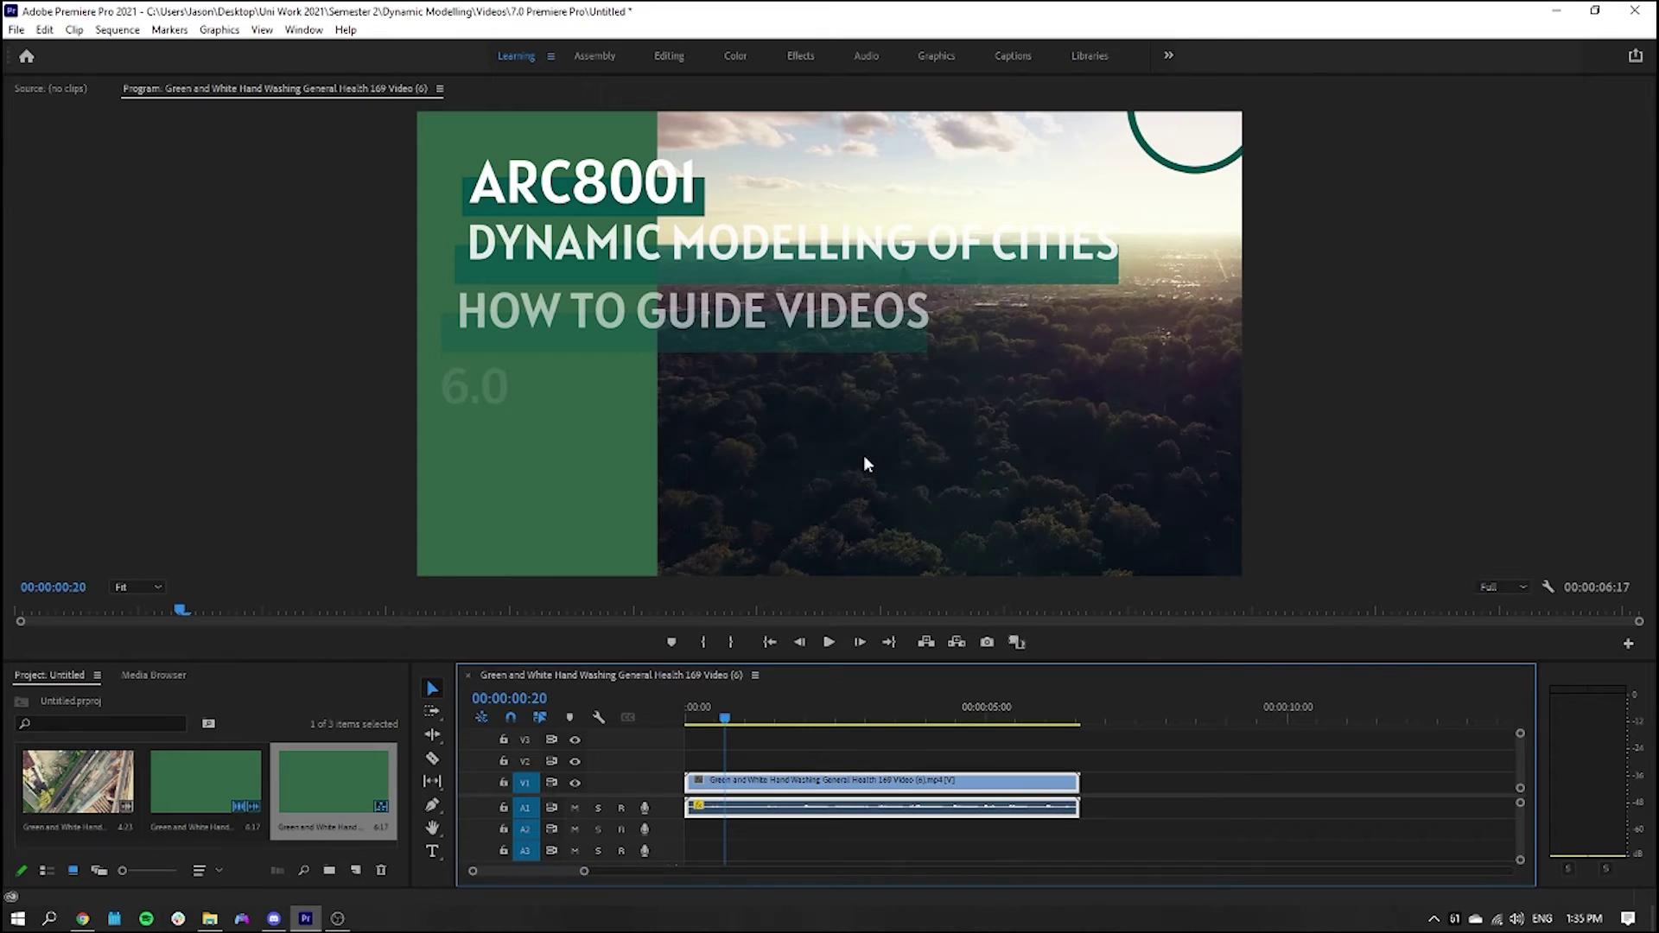
click(835, 644)
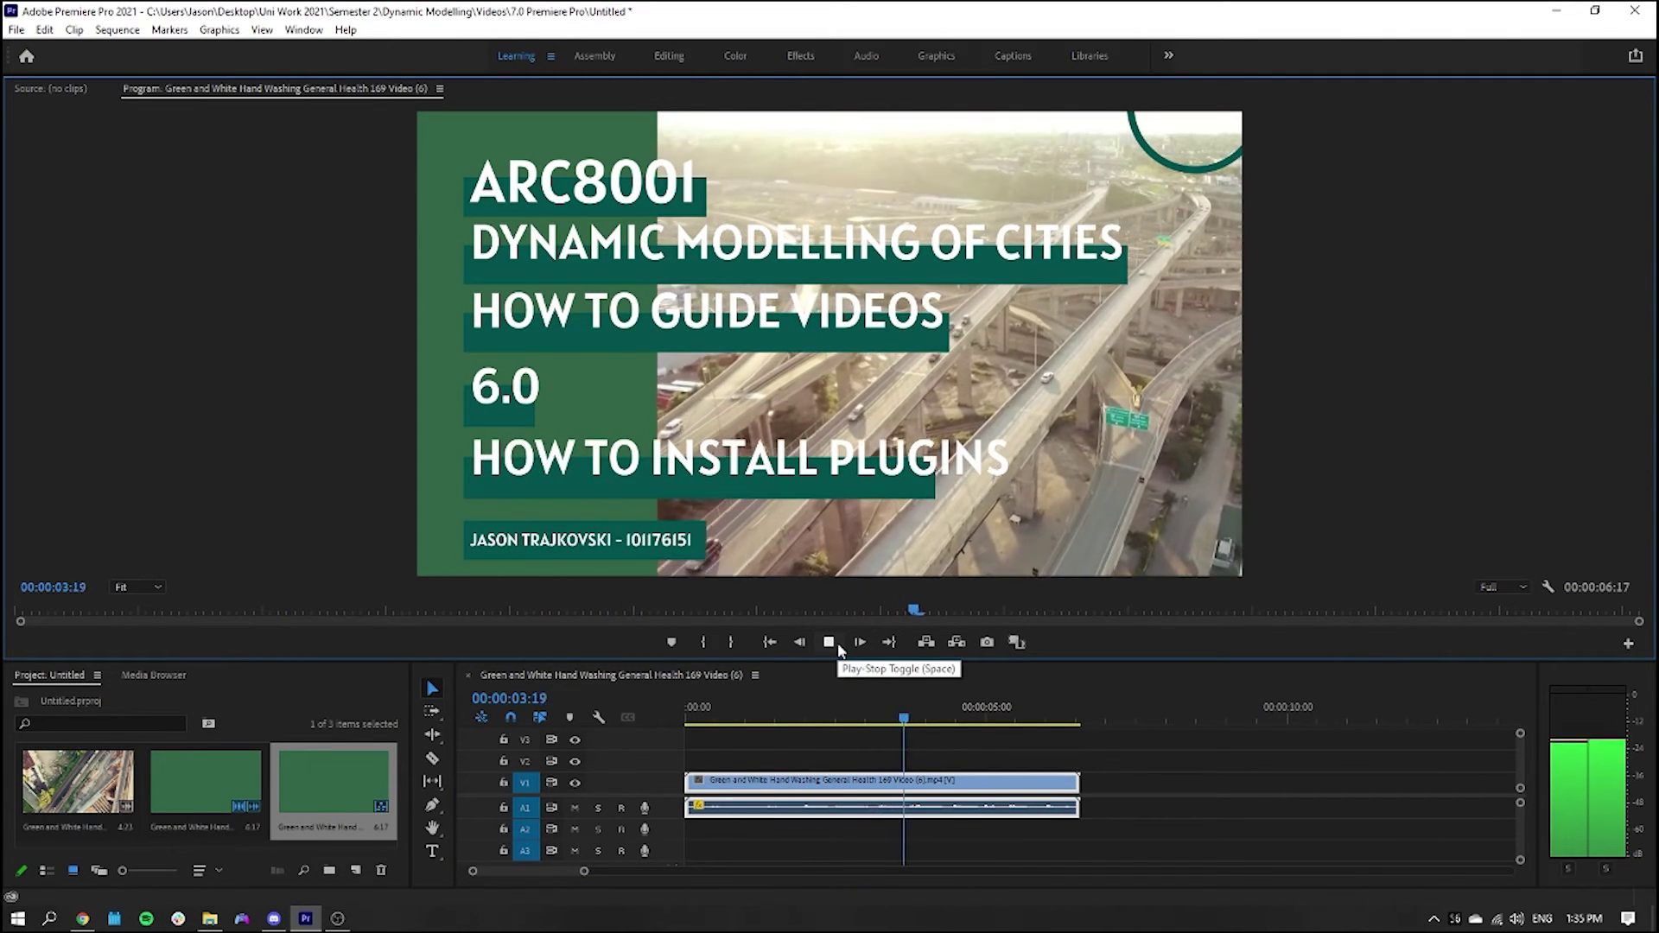
click(835, 644)
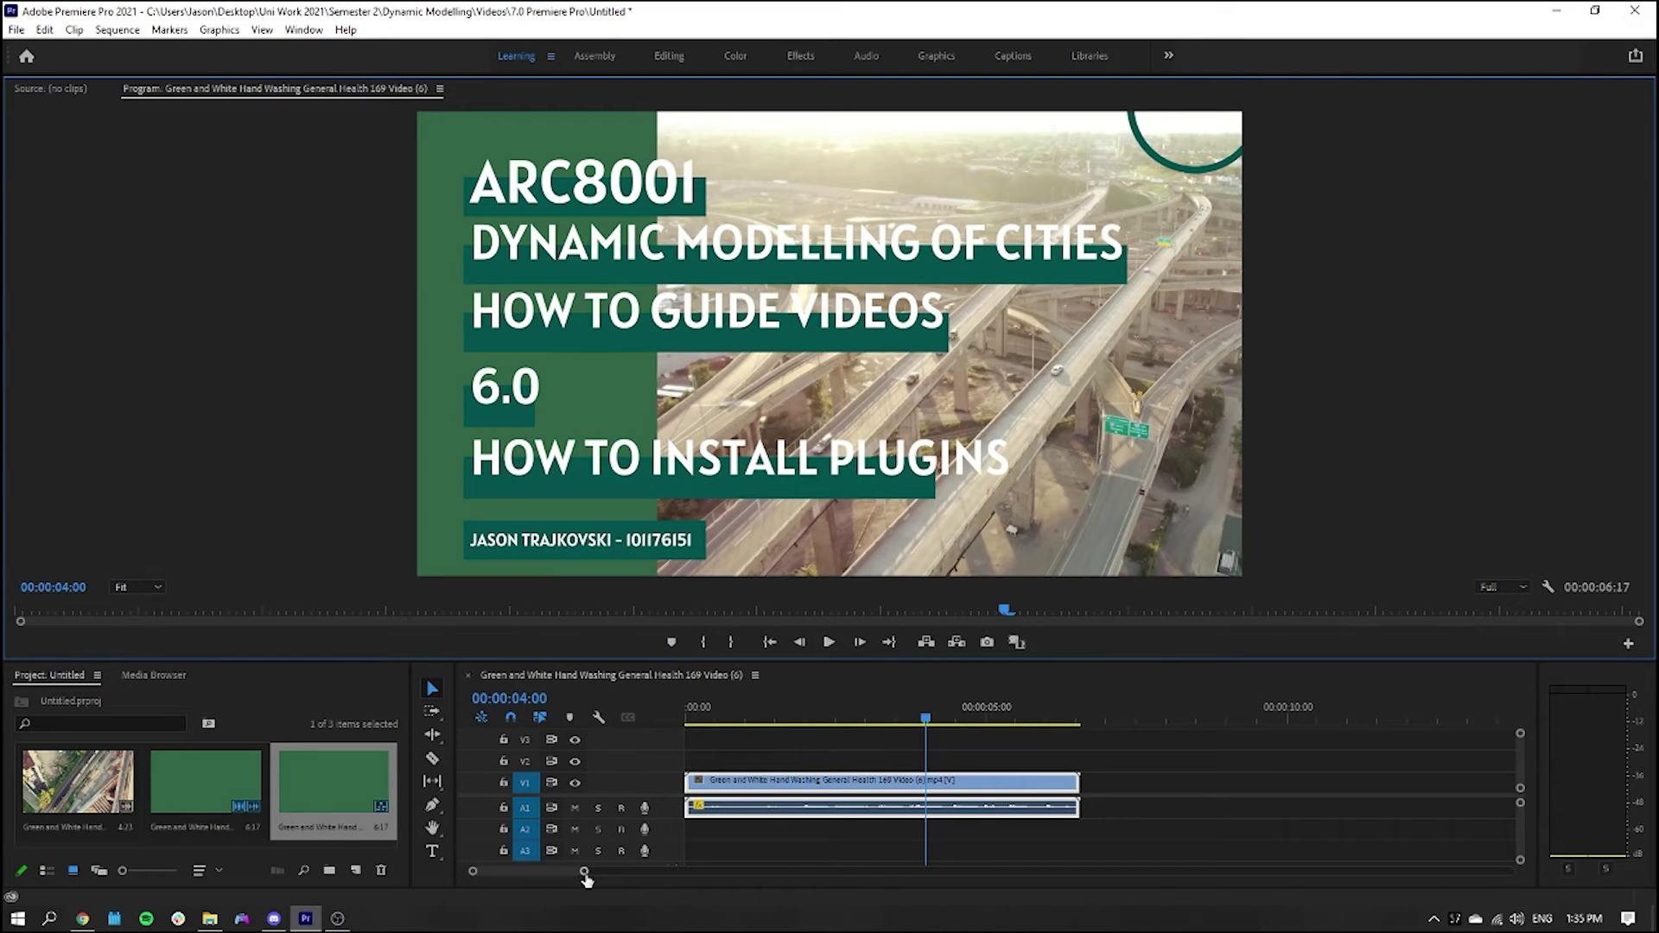
- Split the clip with the Razor tool at 00:00:04:09 and at about 00:00:04:13
mouse_move(585, 873)
mouse_down()
mouse_move(553, 878)
mouse_move(612, 886)
mouse_move(575, 889)
mouse_up()
key(equal)
key(equal)
key(equal)
key(equal)
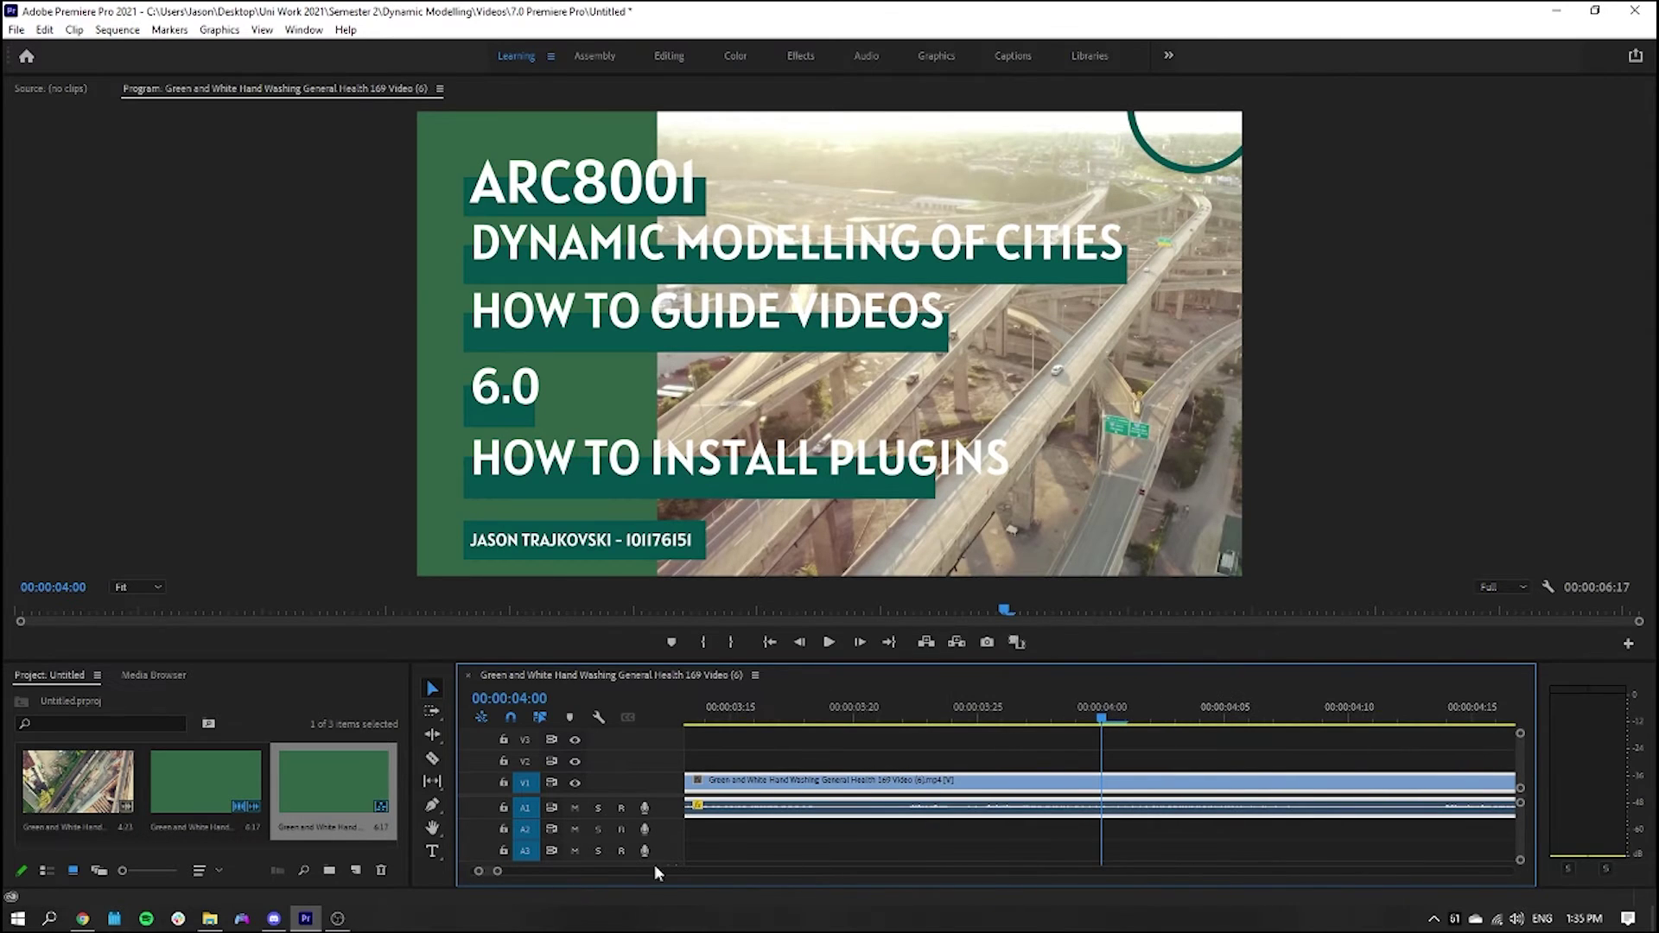
scroll(948, 819, down, 2)
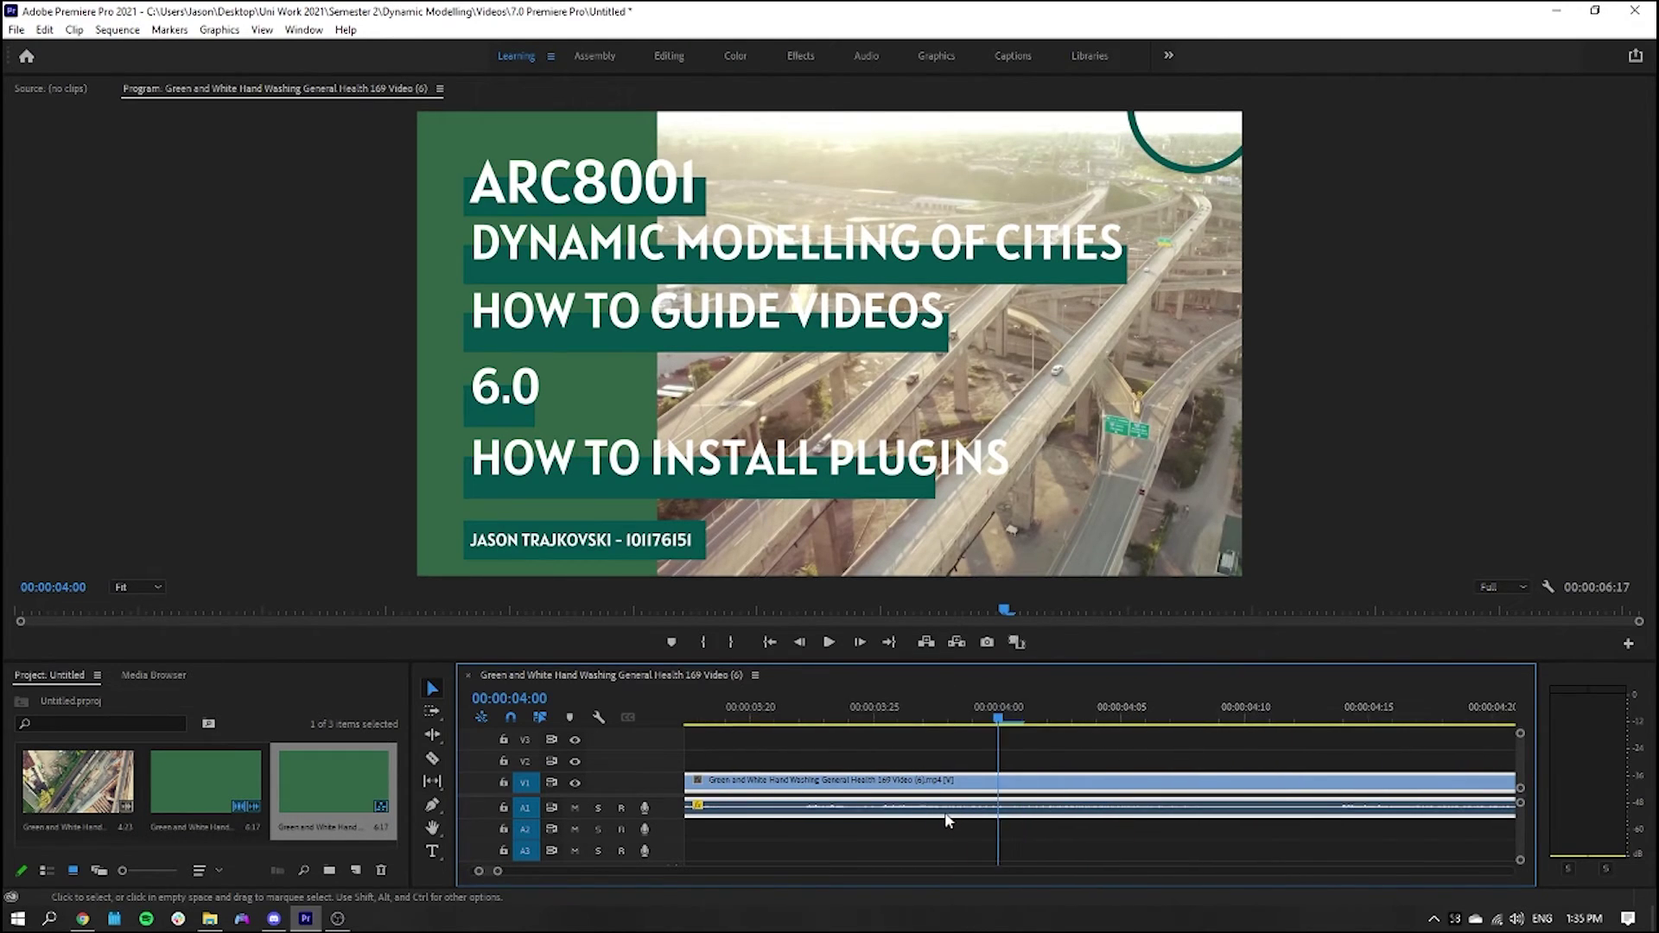
drag(949, 722, 1167, 756)
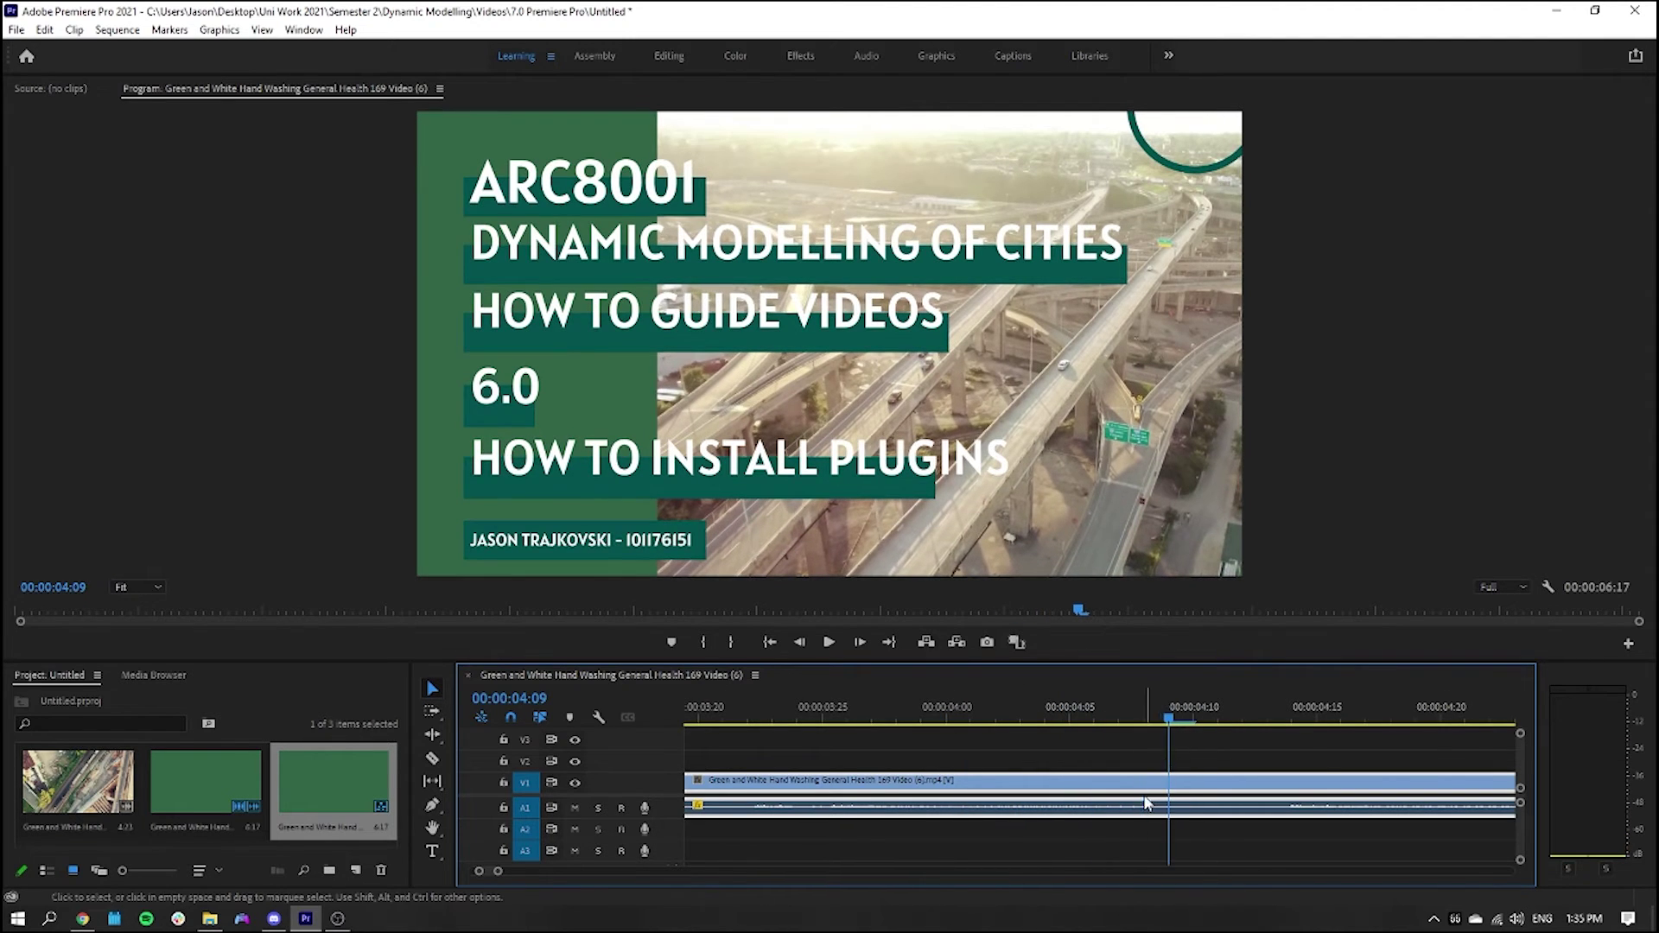
scroll(1132, 803, down, 4)
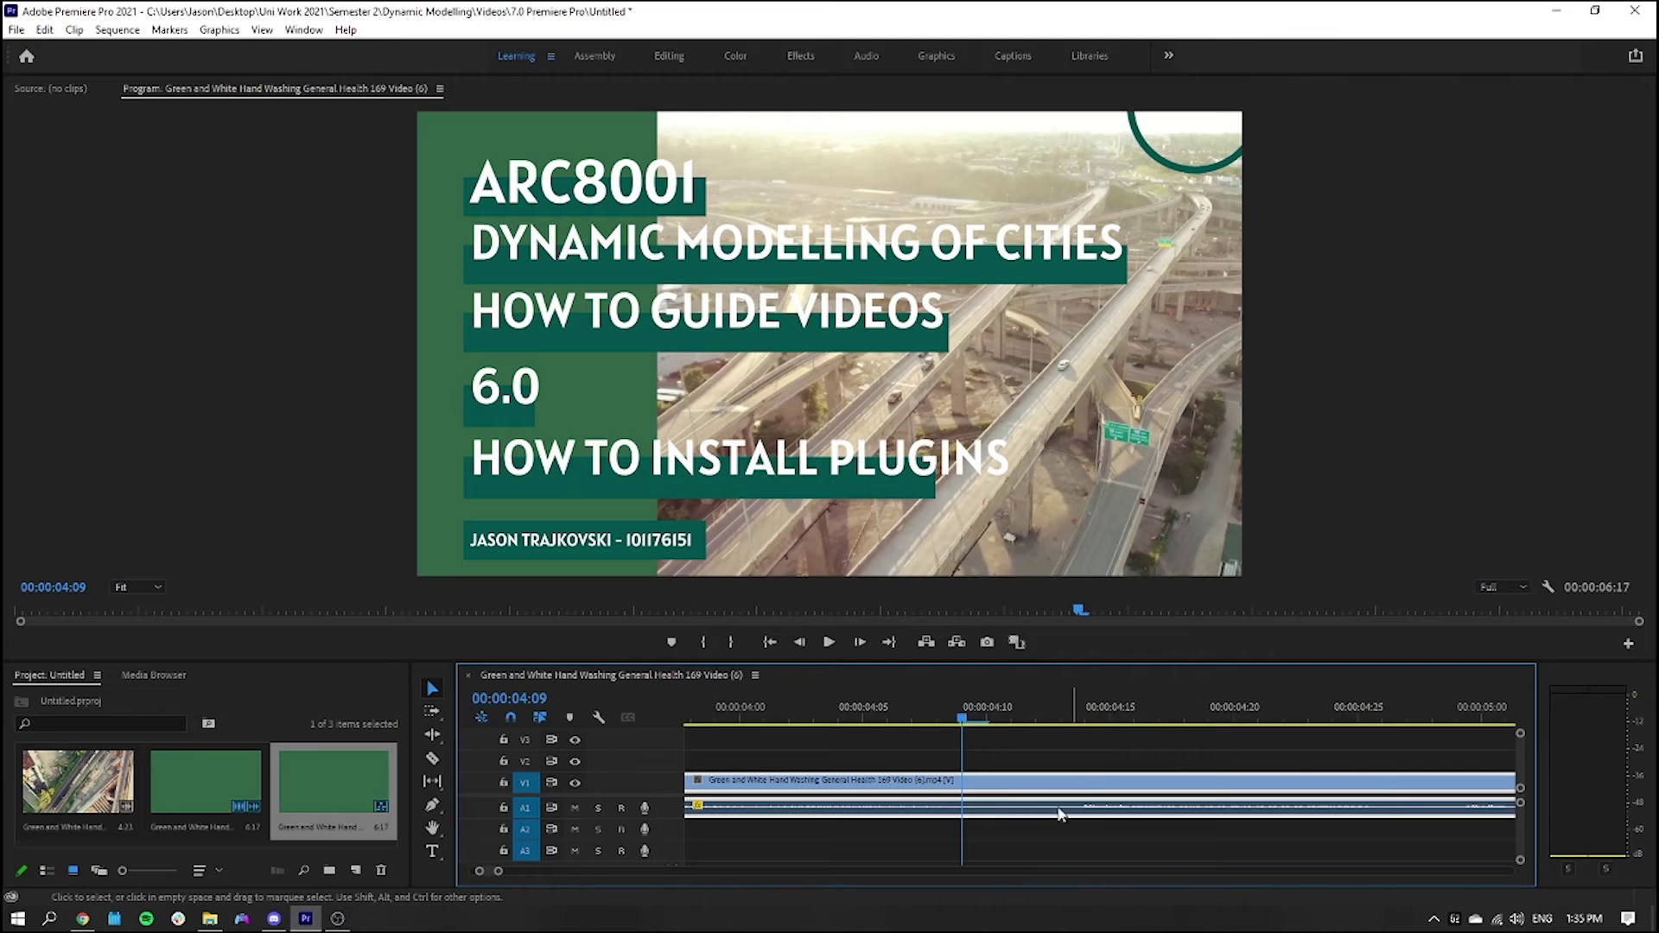
click(434, 759)
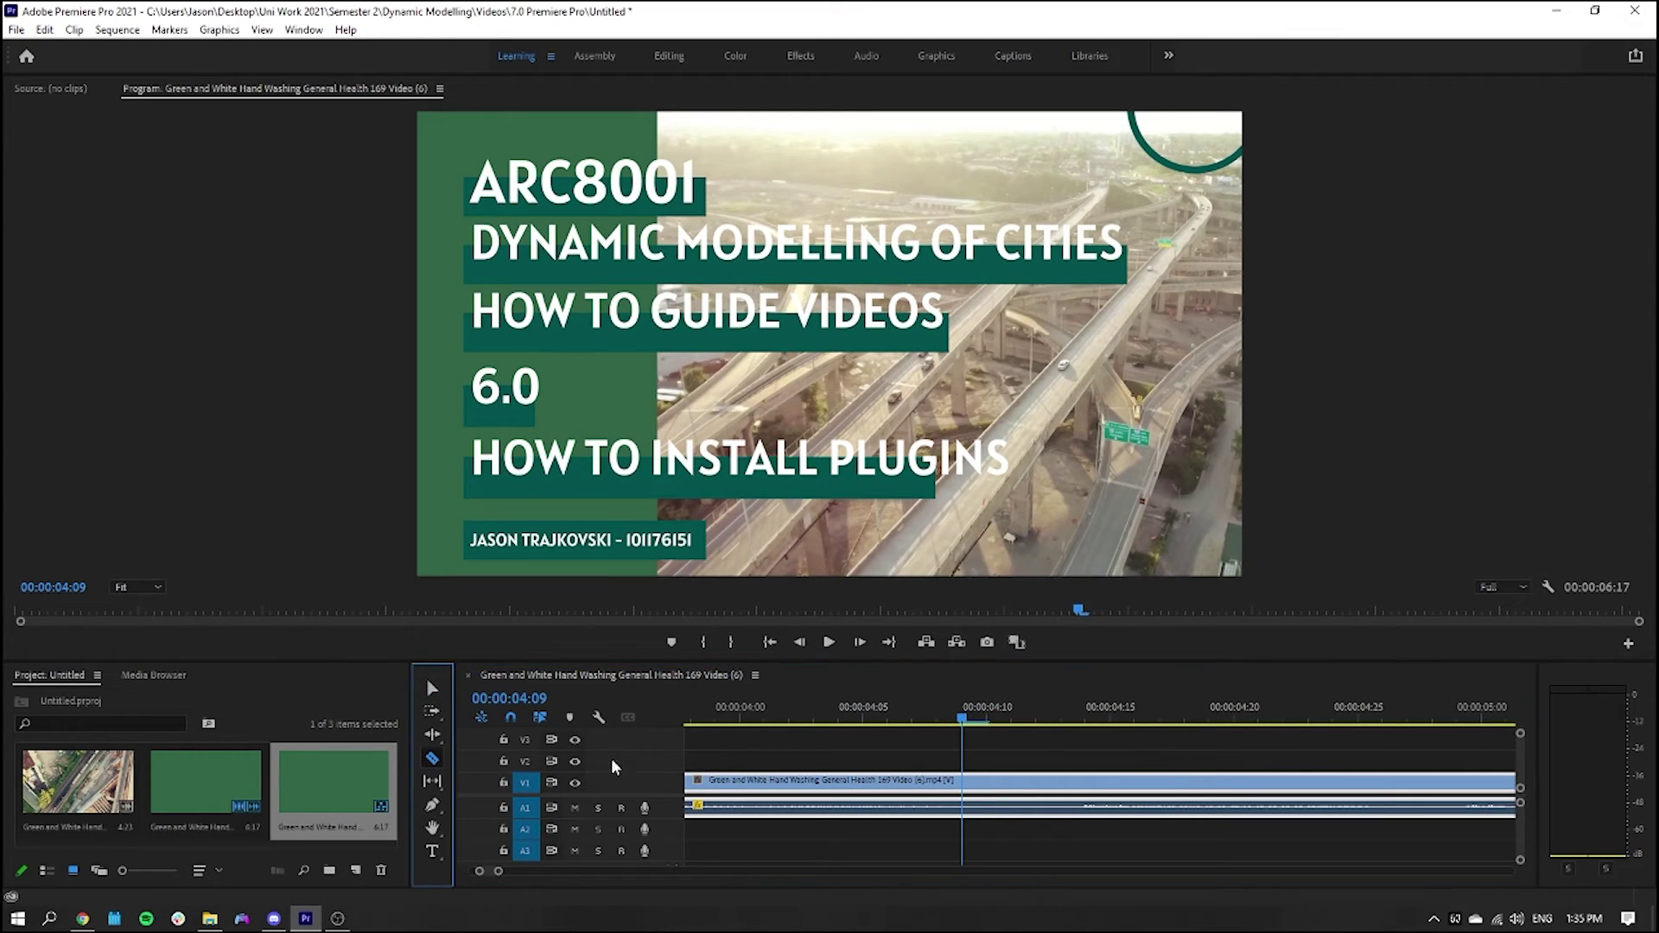
click(968, 808)
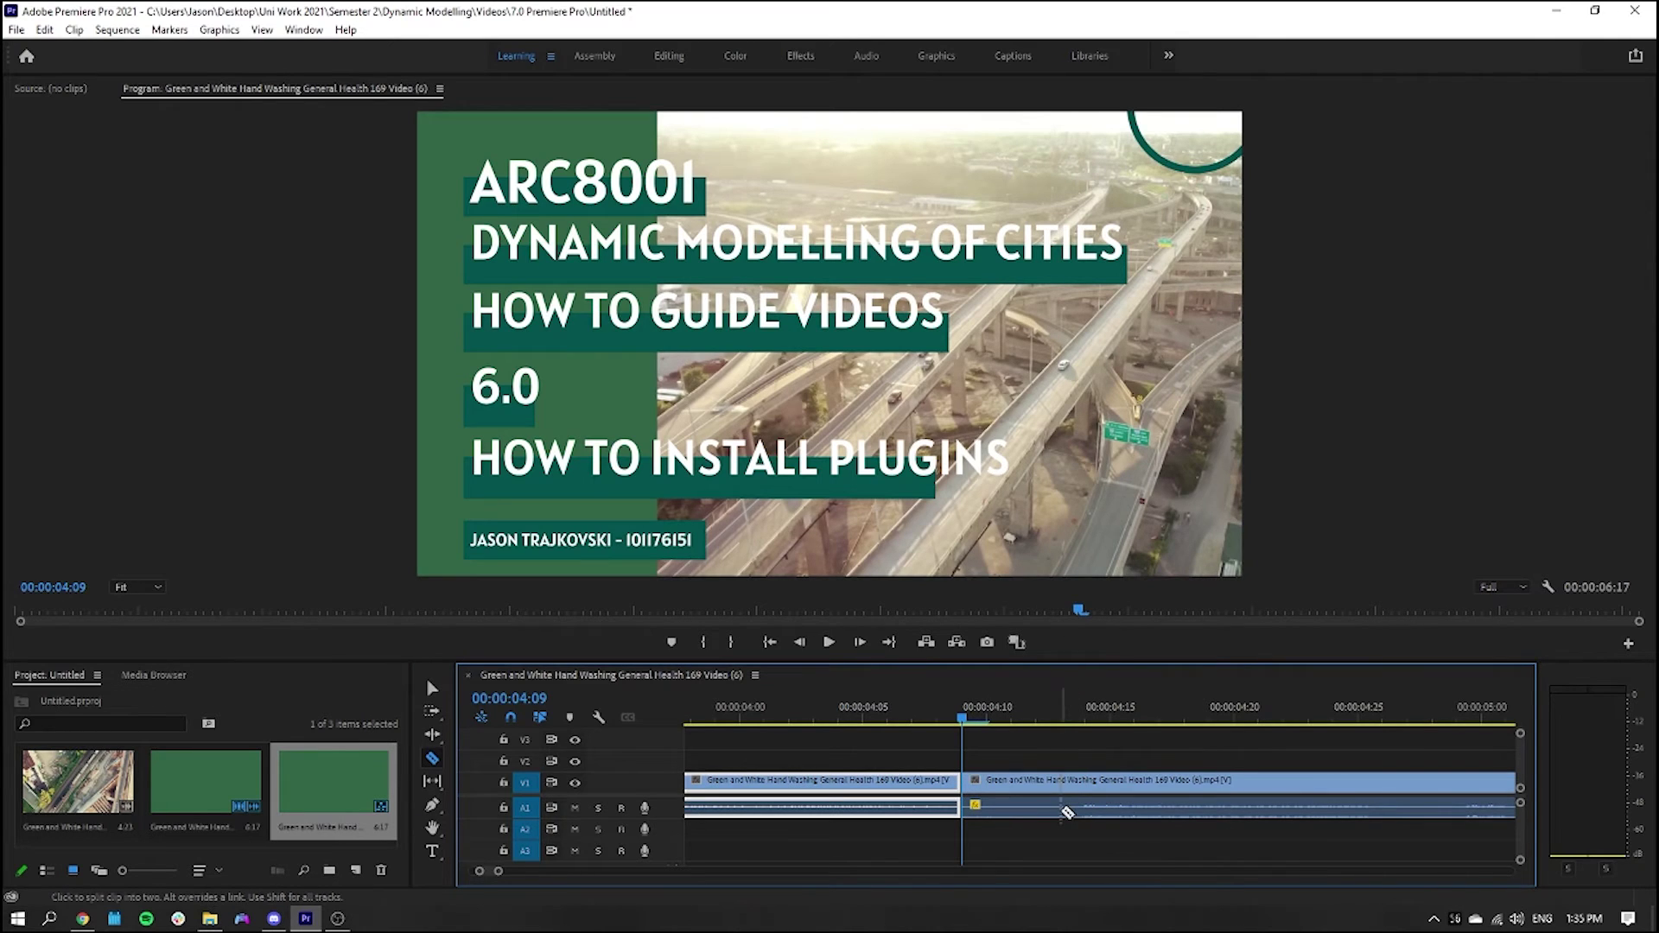
click(1062, 808)
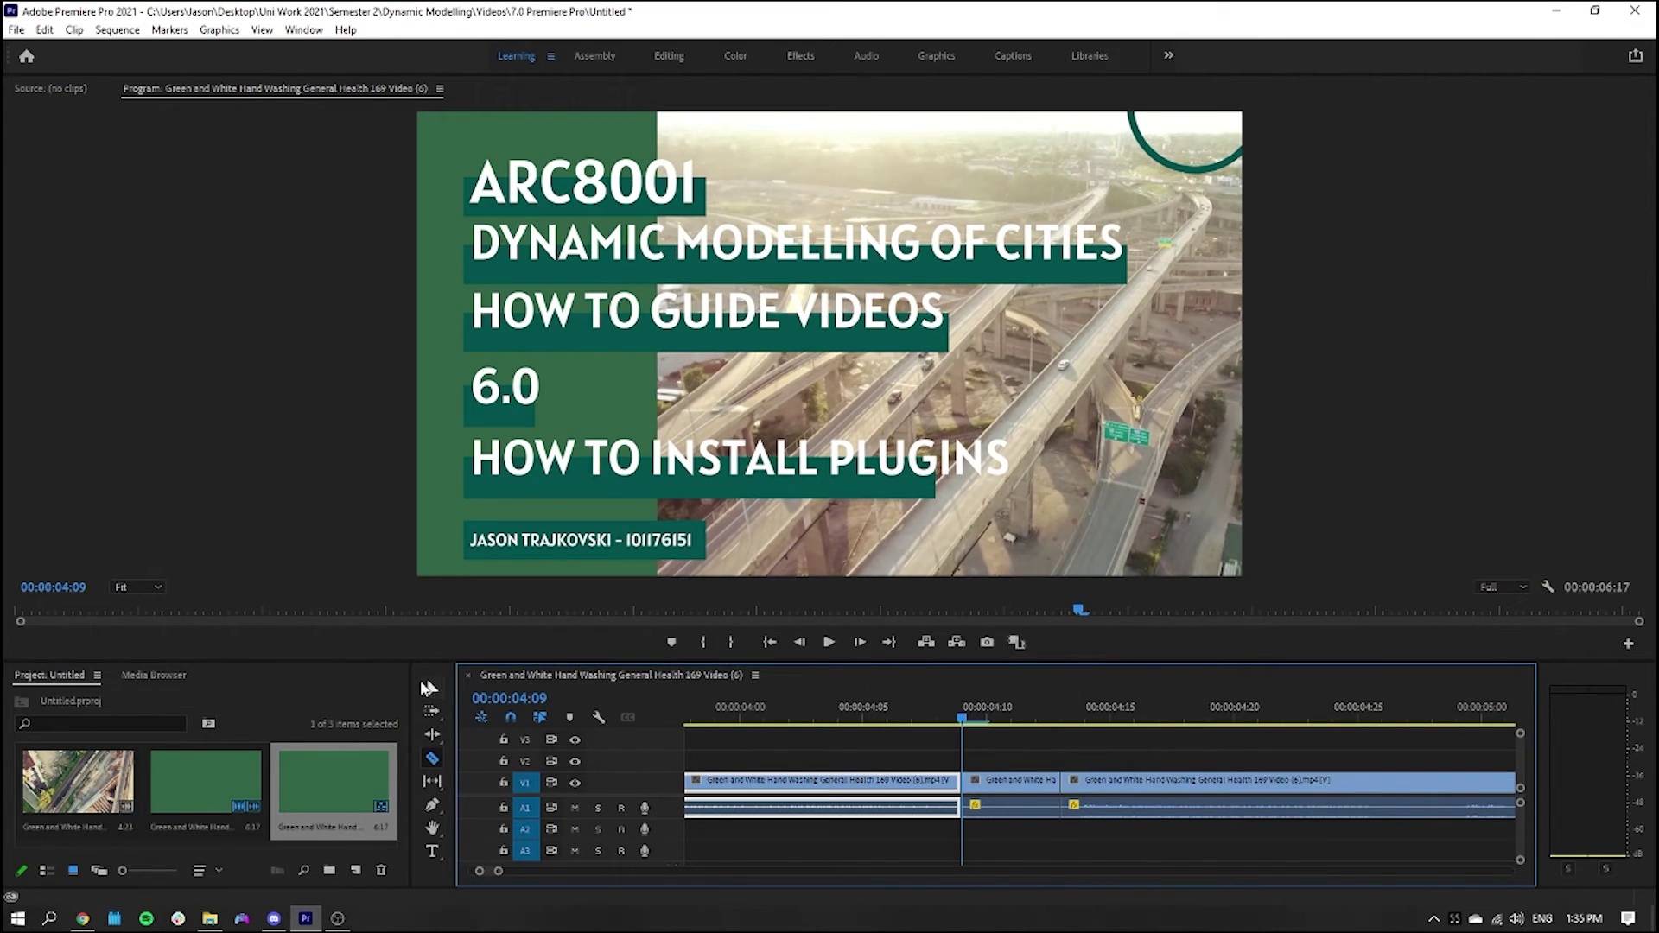
- Delete the short middle segment between the two cuts and move the remaining end segment back to close the gap
click(432, 688)
click(1017, 813)
key(Delete)
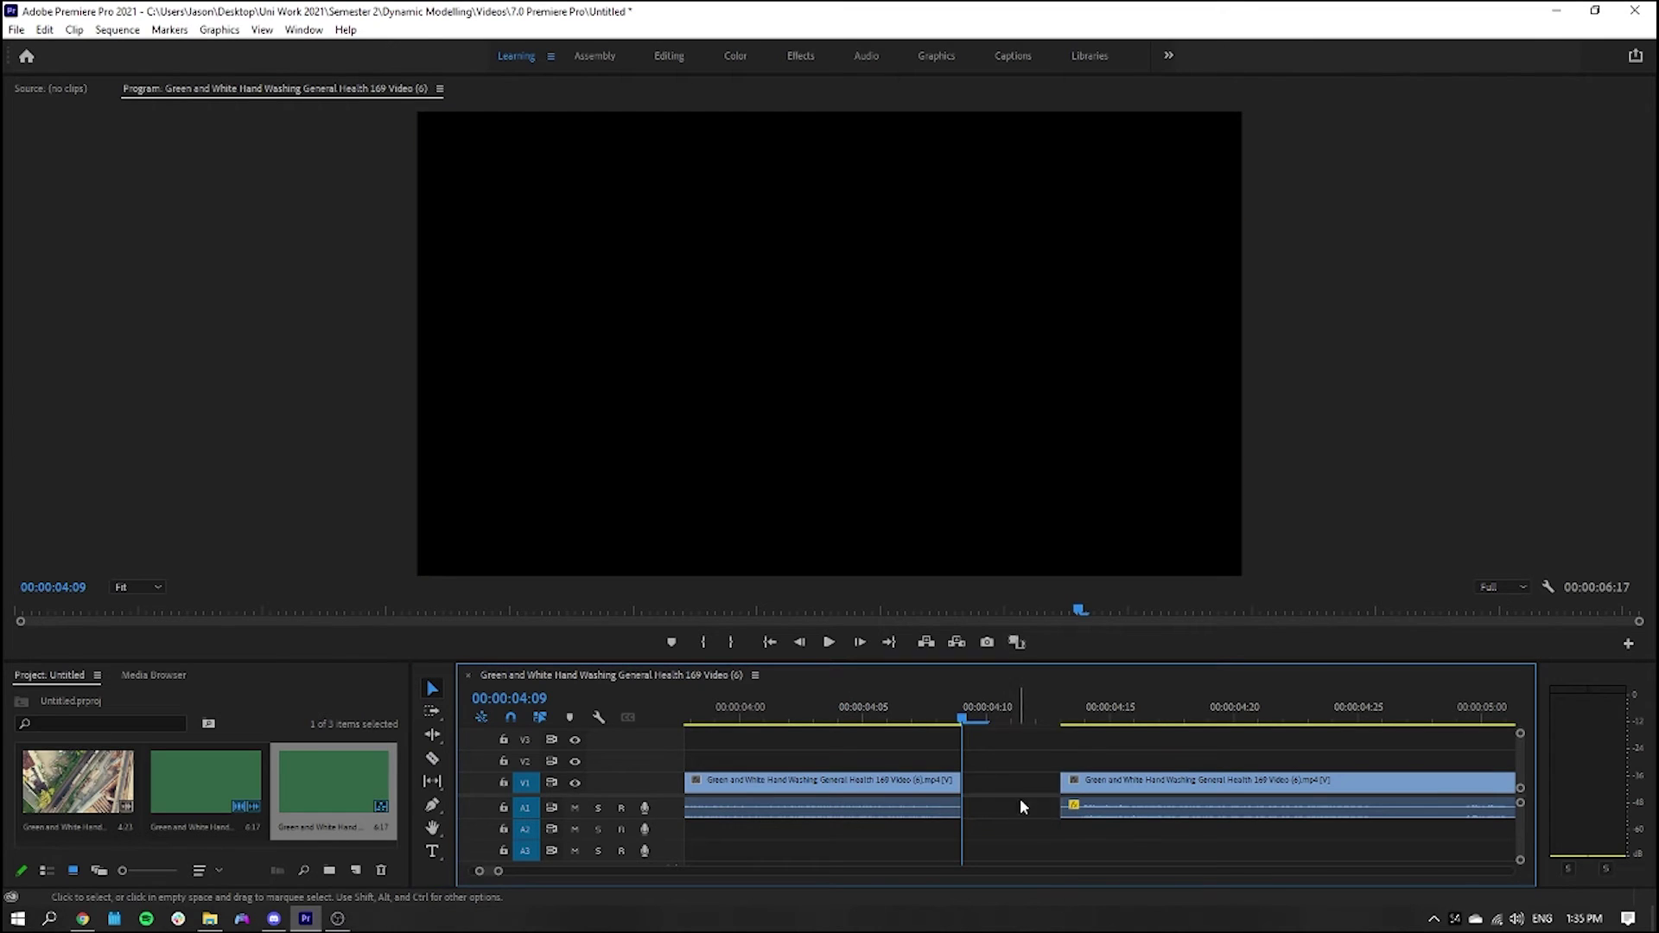
click(1126, 816)
drag(1126, 817, 1027, 816)
- Scrub the playhead past the closed cut to 00:00:04:16 to check the join
drag(965, 726, 1160, 784)
scroll(994, 821, down, 1)
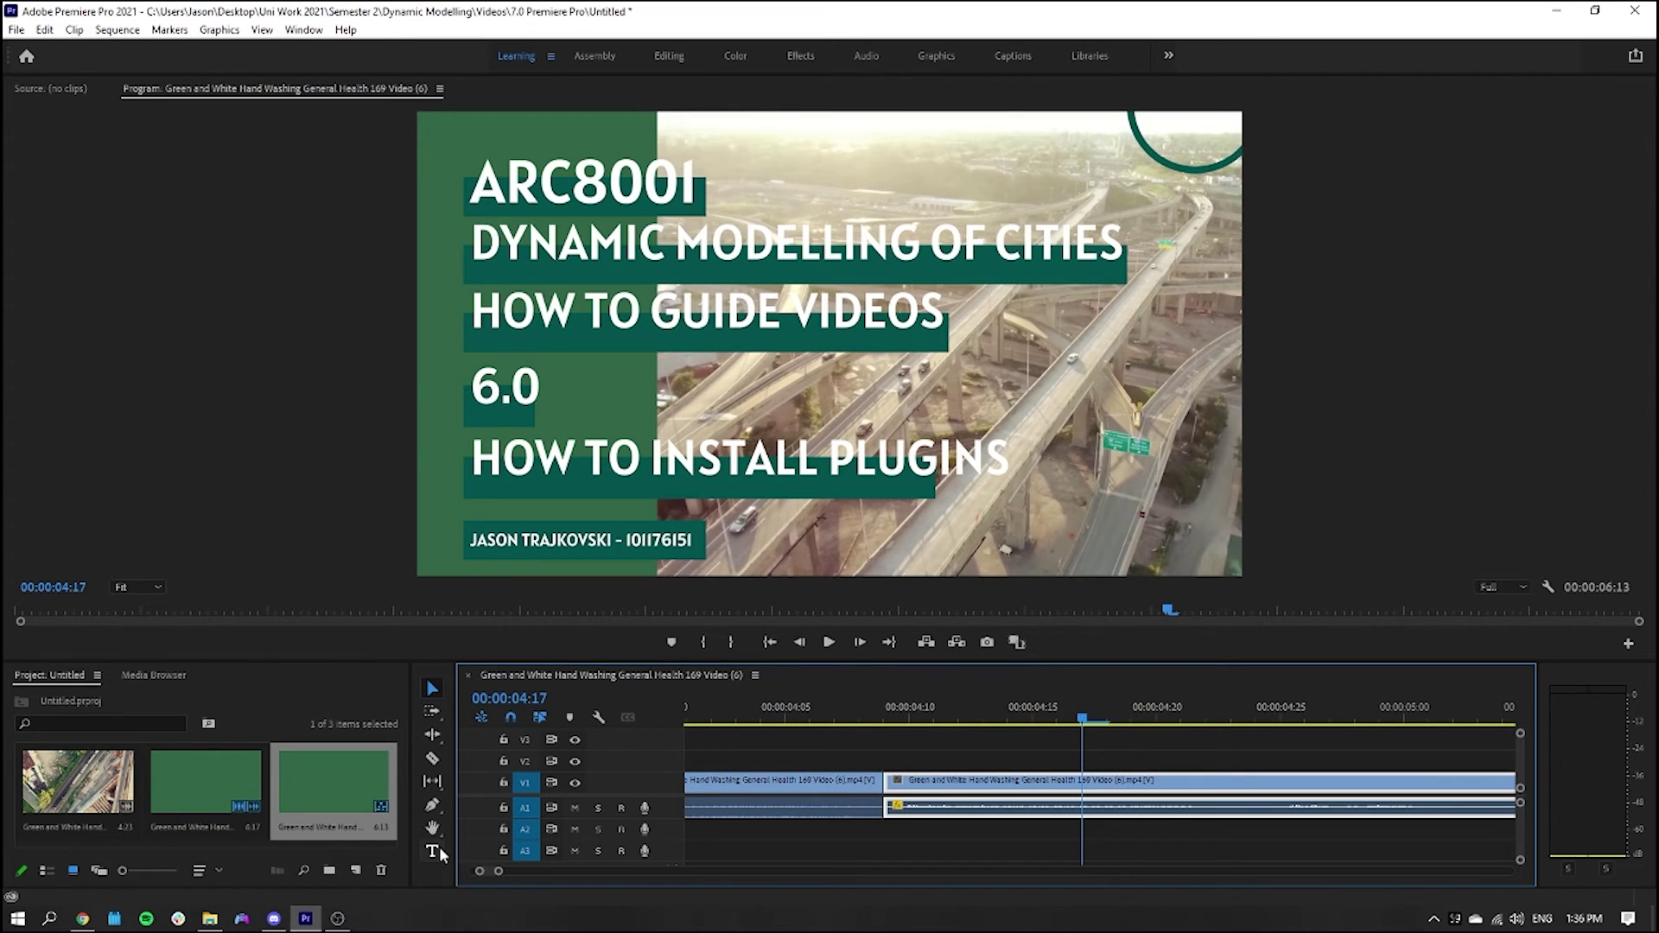
key(Left)
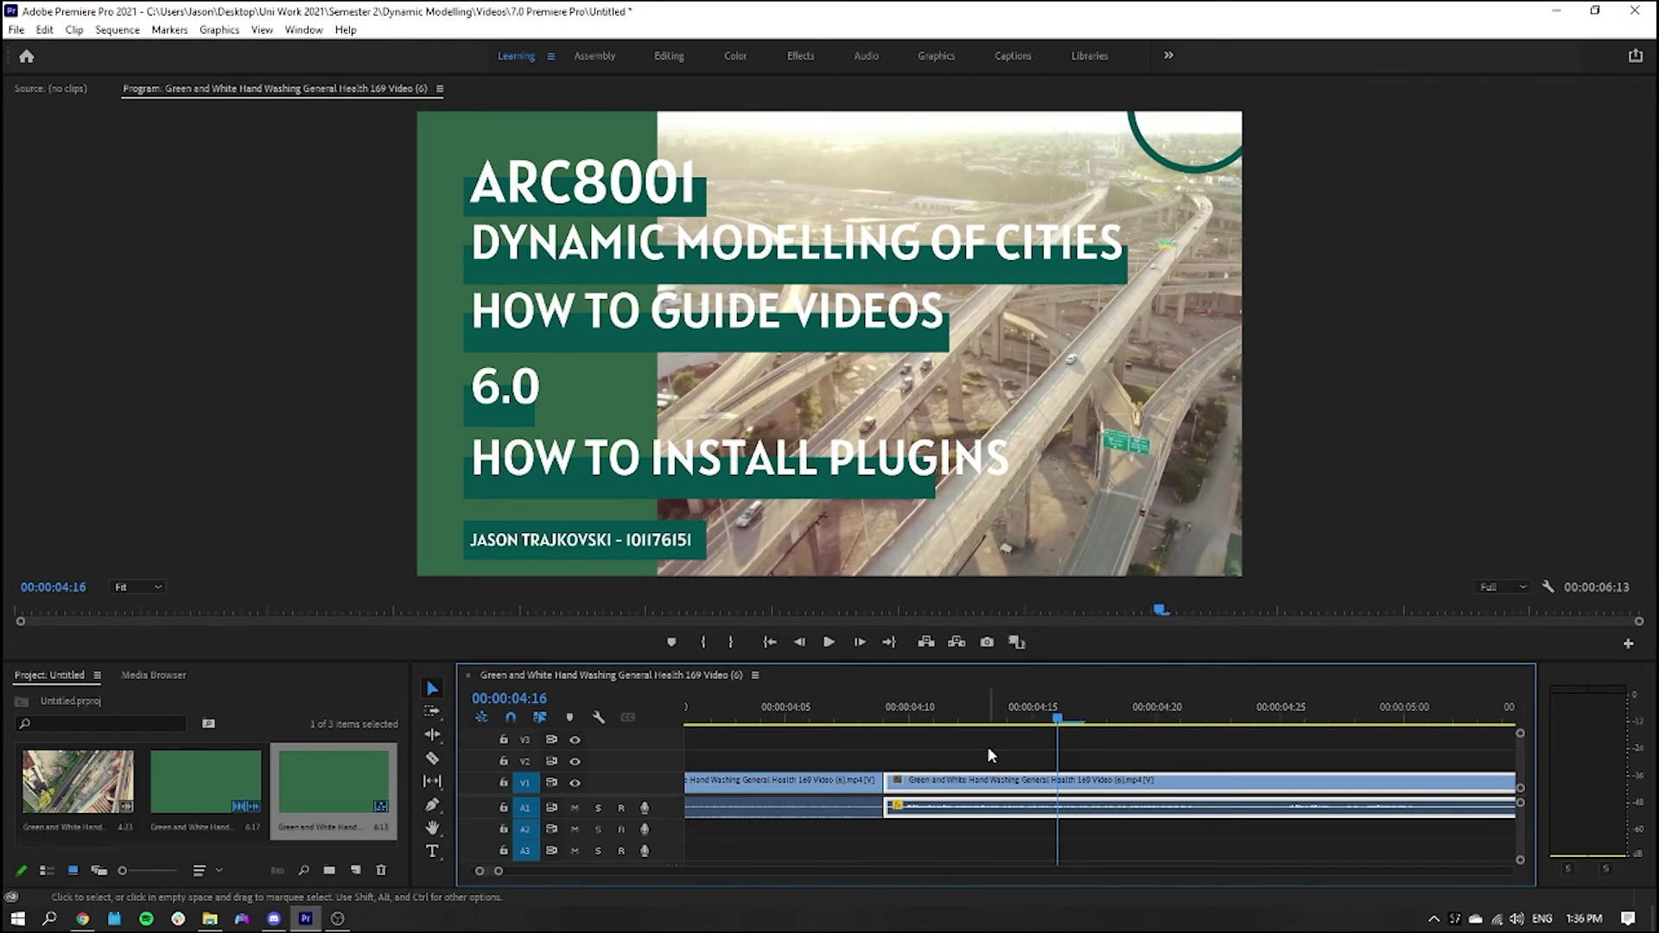
scroll(994, 778, right, 6)
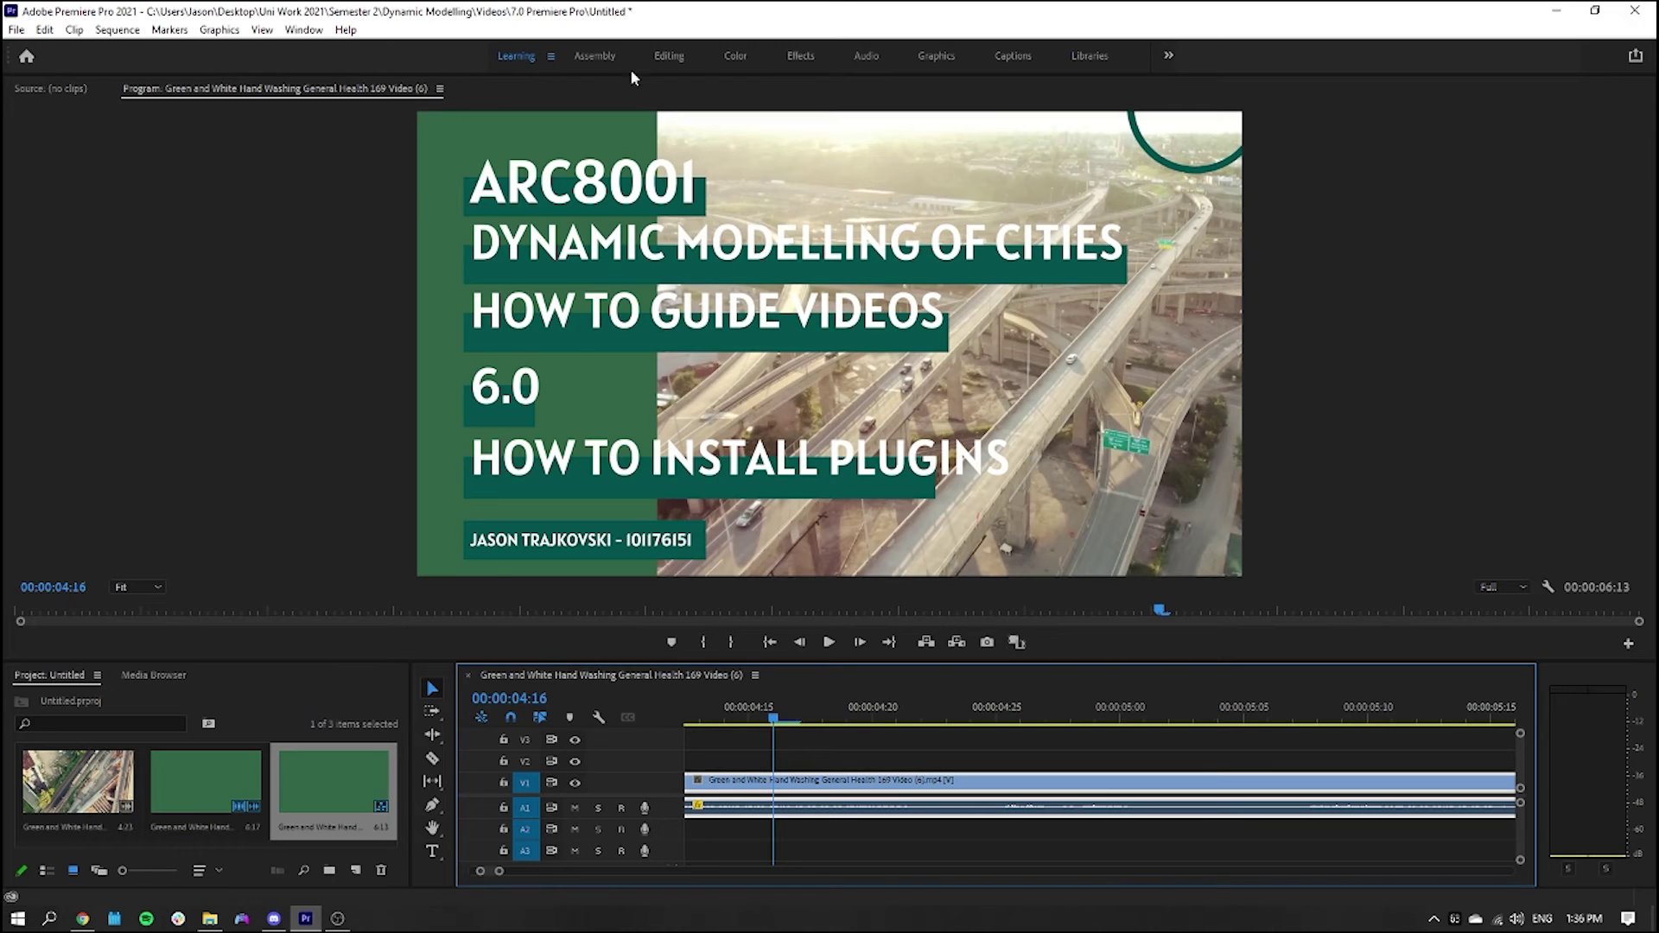
- Apply the Film Dissolve video transition to the end of the last clip on V1 and play back the fade
scroll(904, 825, down, 2)
drag(511, 874, 556, 885)
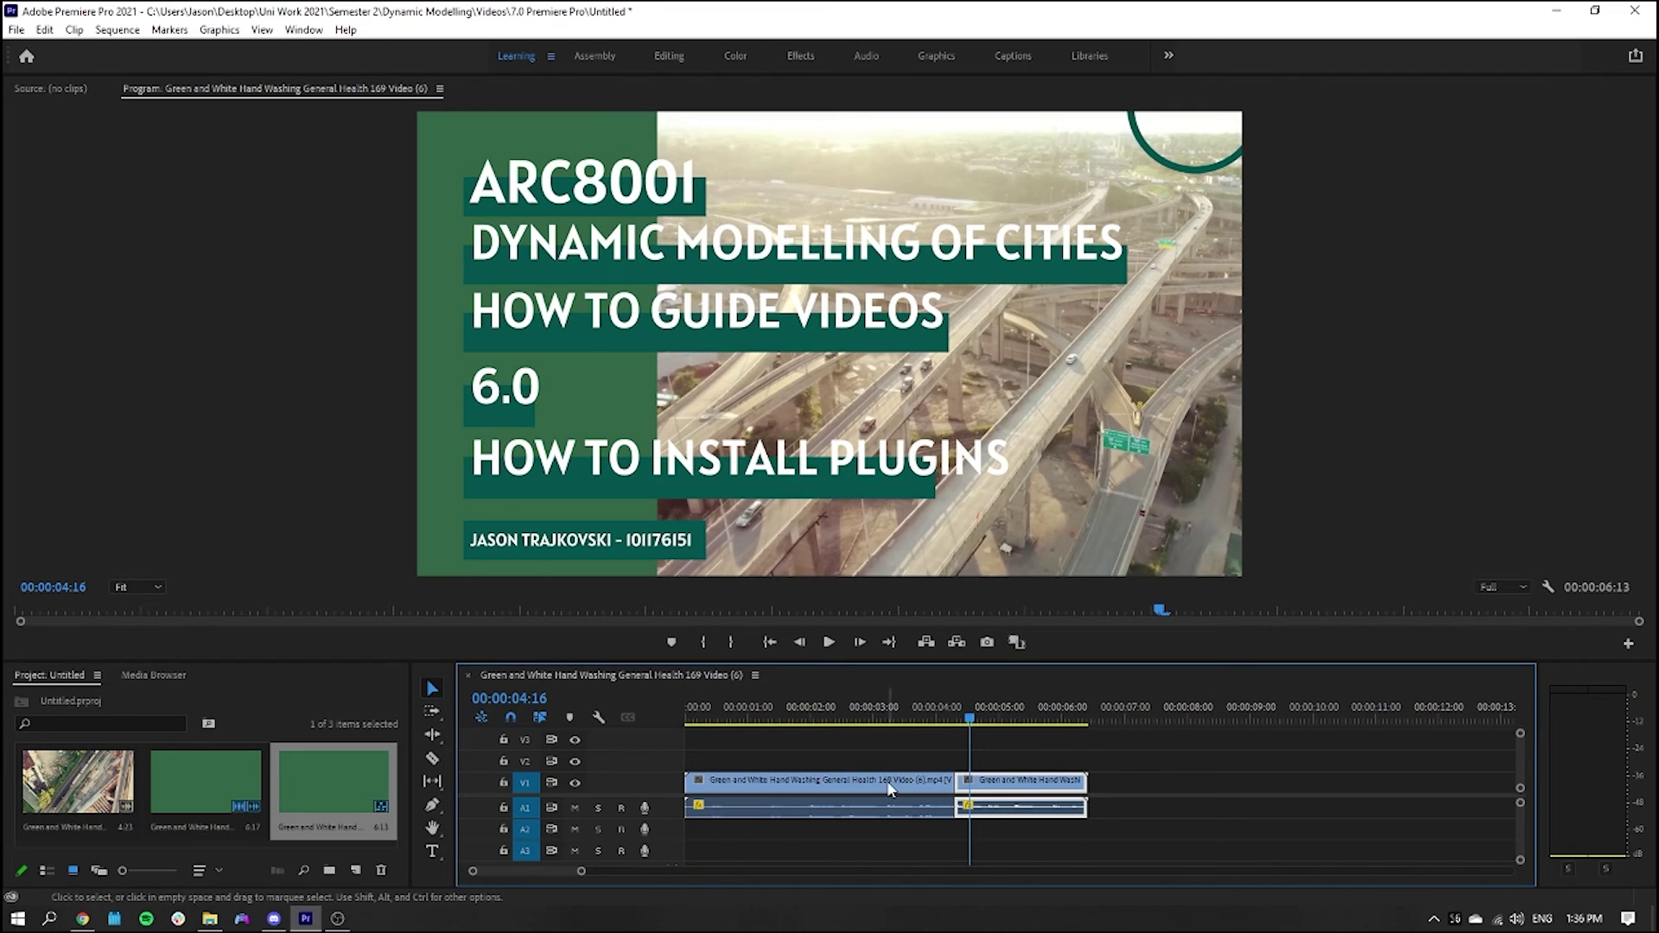
click(800, 57)
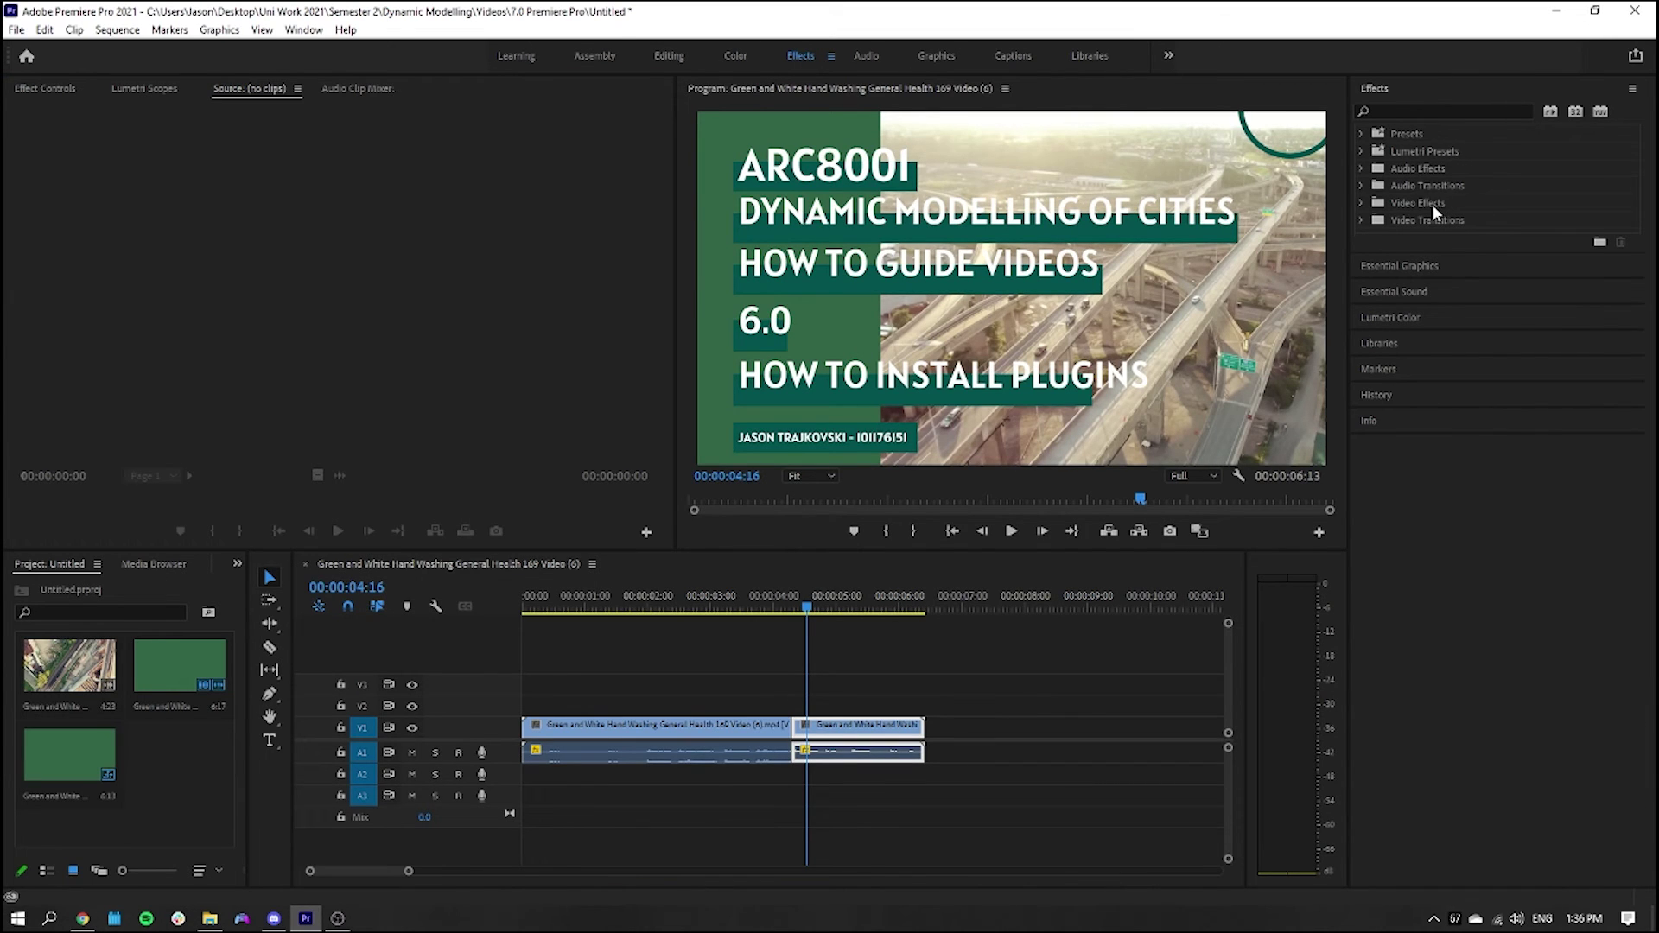
click(1362, 220)
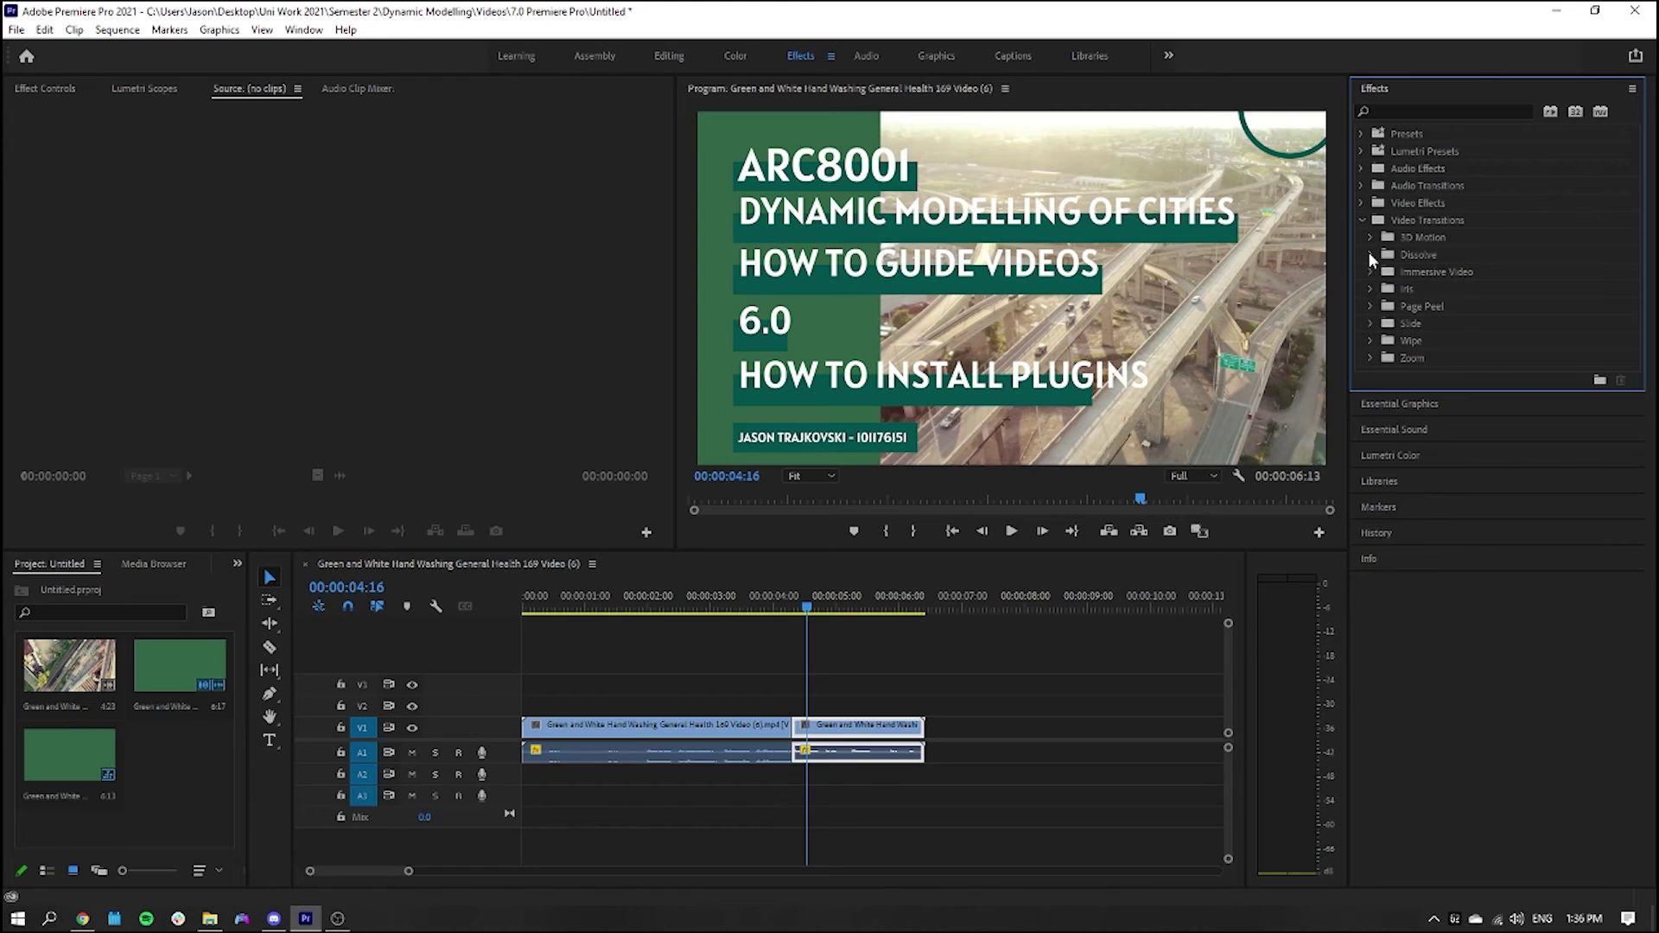
click(1370, 256)
drag(1427, 341, 925, 734)
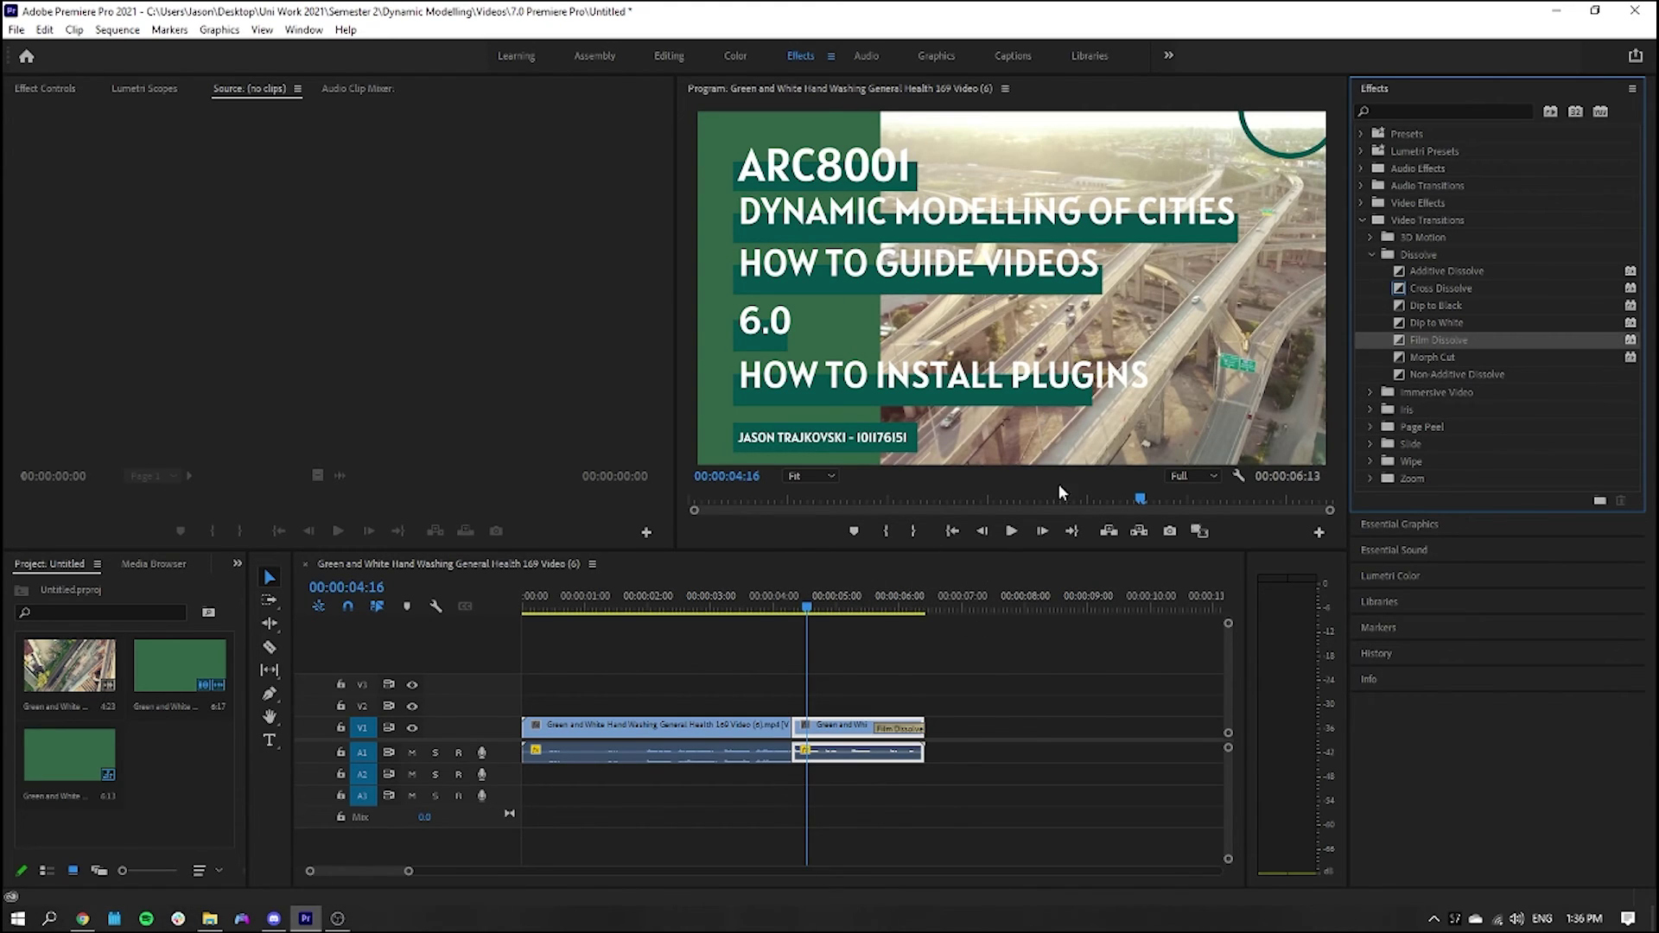
click(1013, 532)
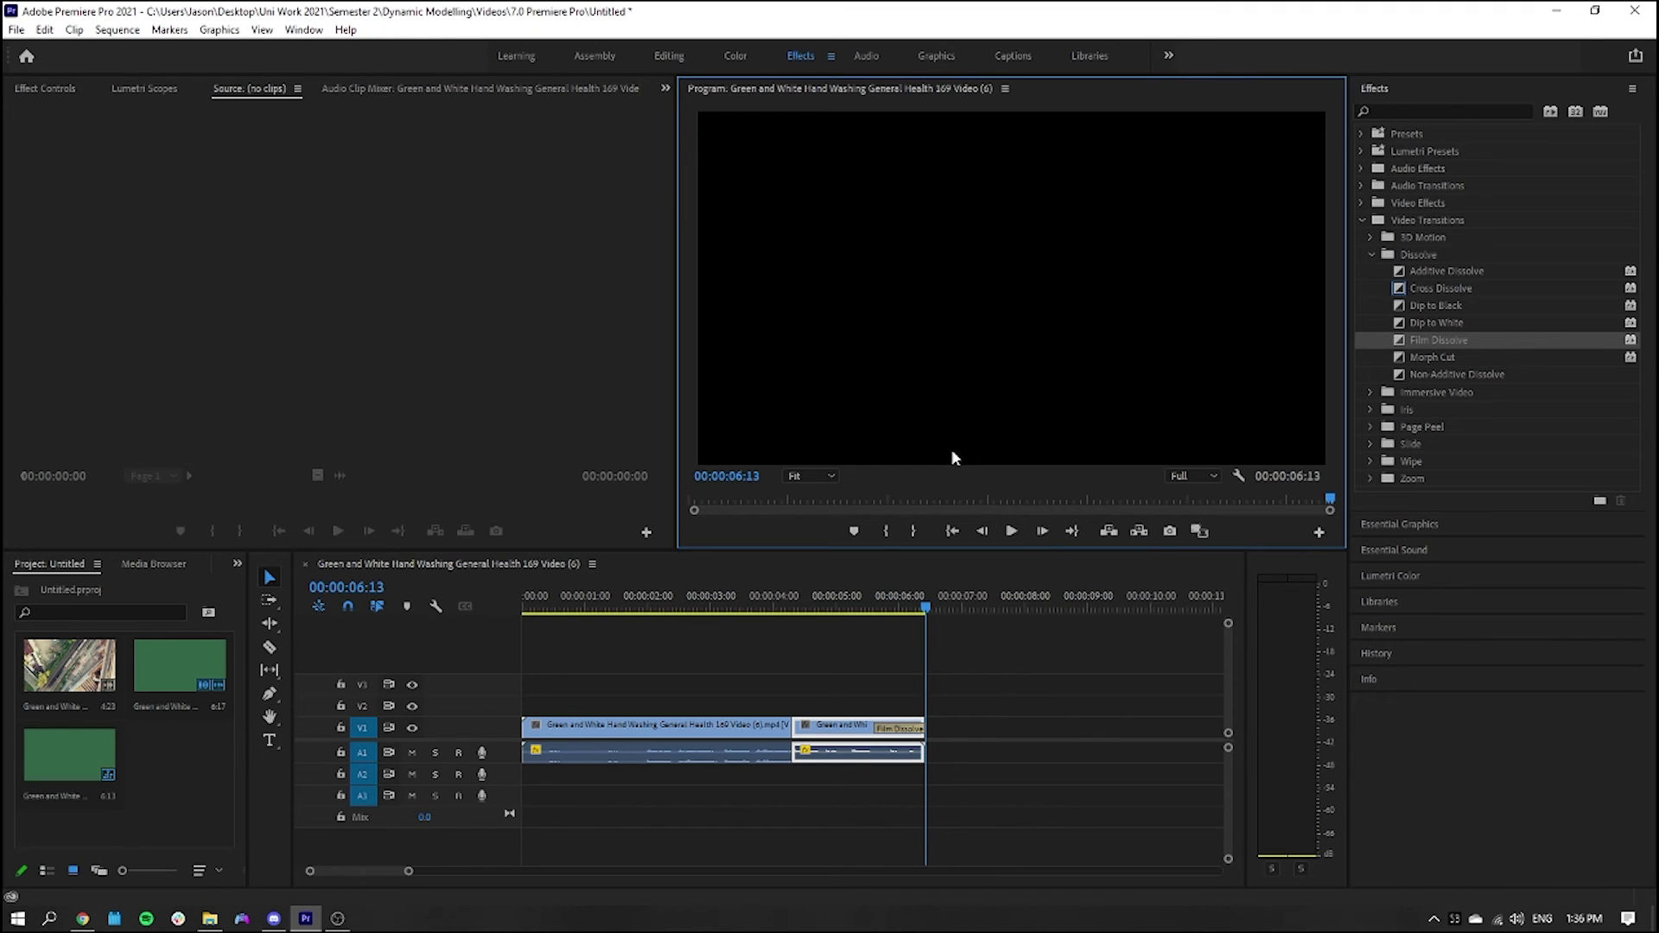
- Review the sequence's media export settings, including format, preset and basic video settings, and close them without exporting
click(16, 31)
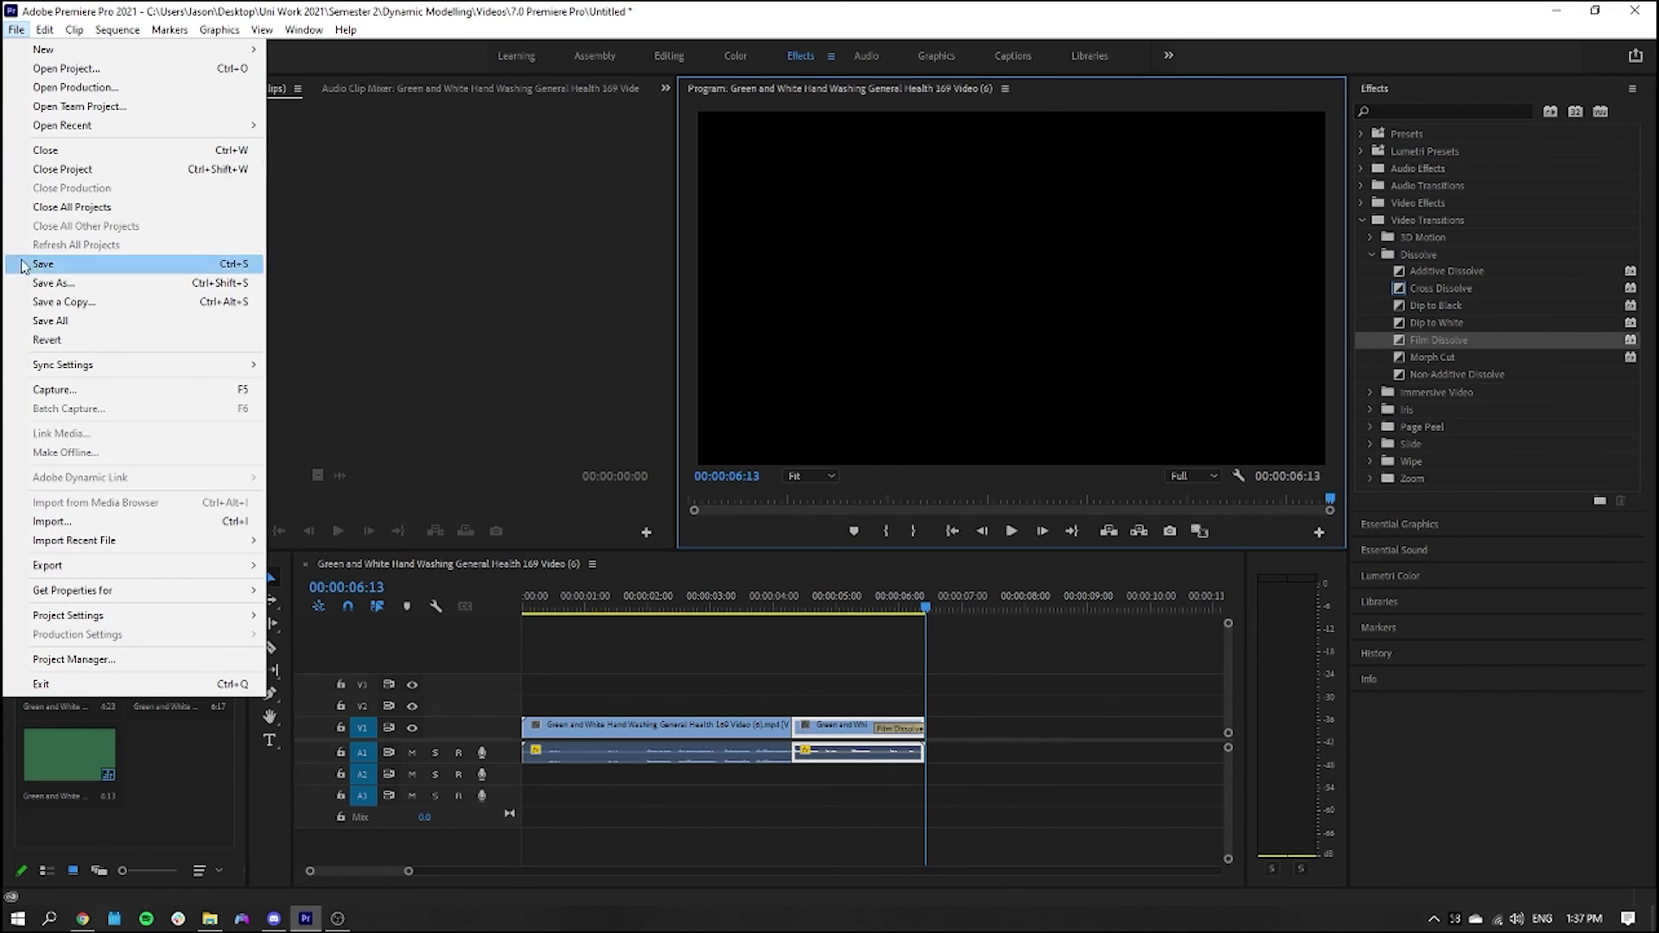
click(53, 571)
click(344, 566)
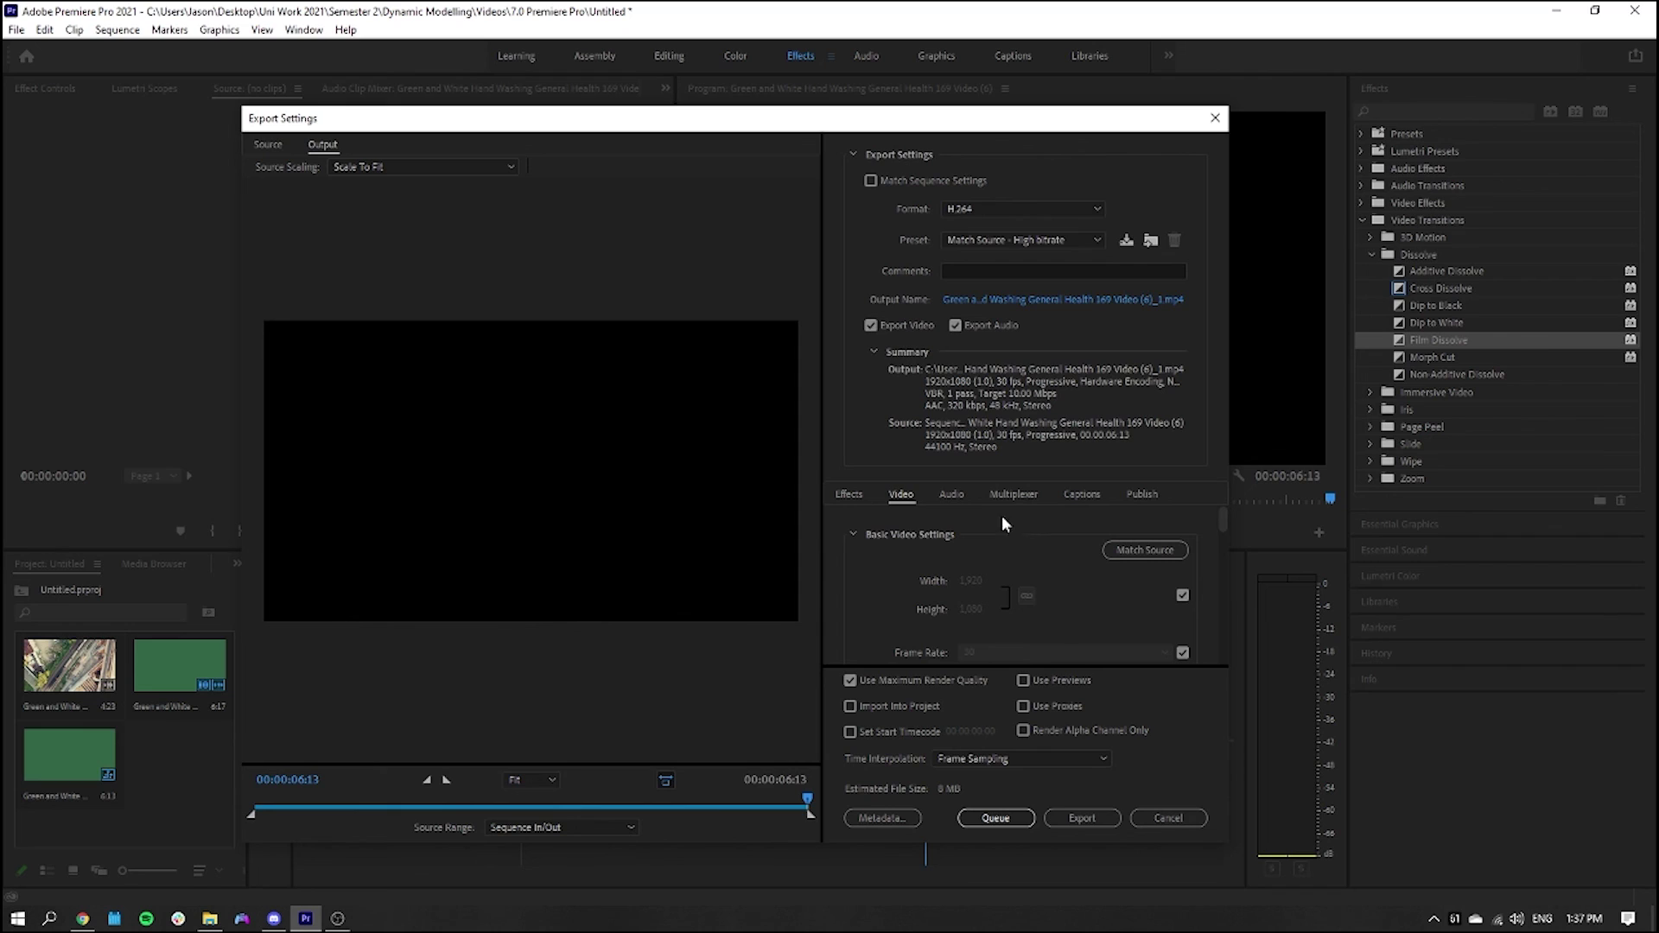
scroll(1115, 592, down, 1)
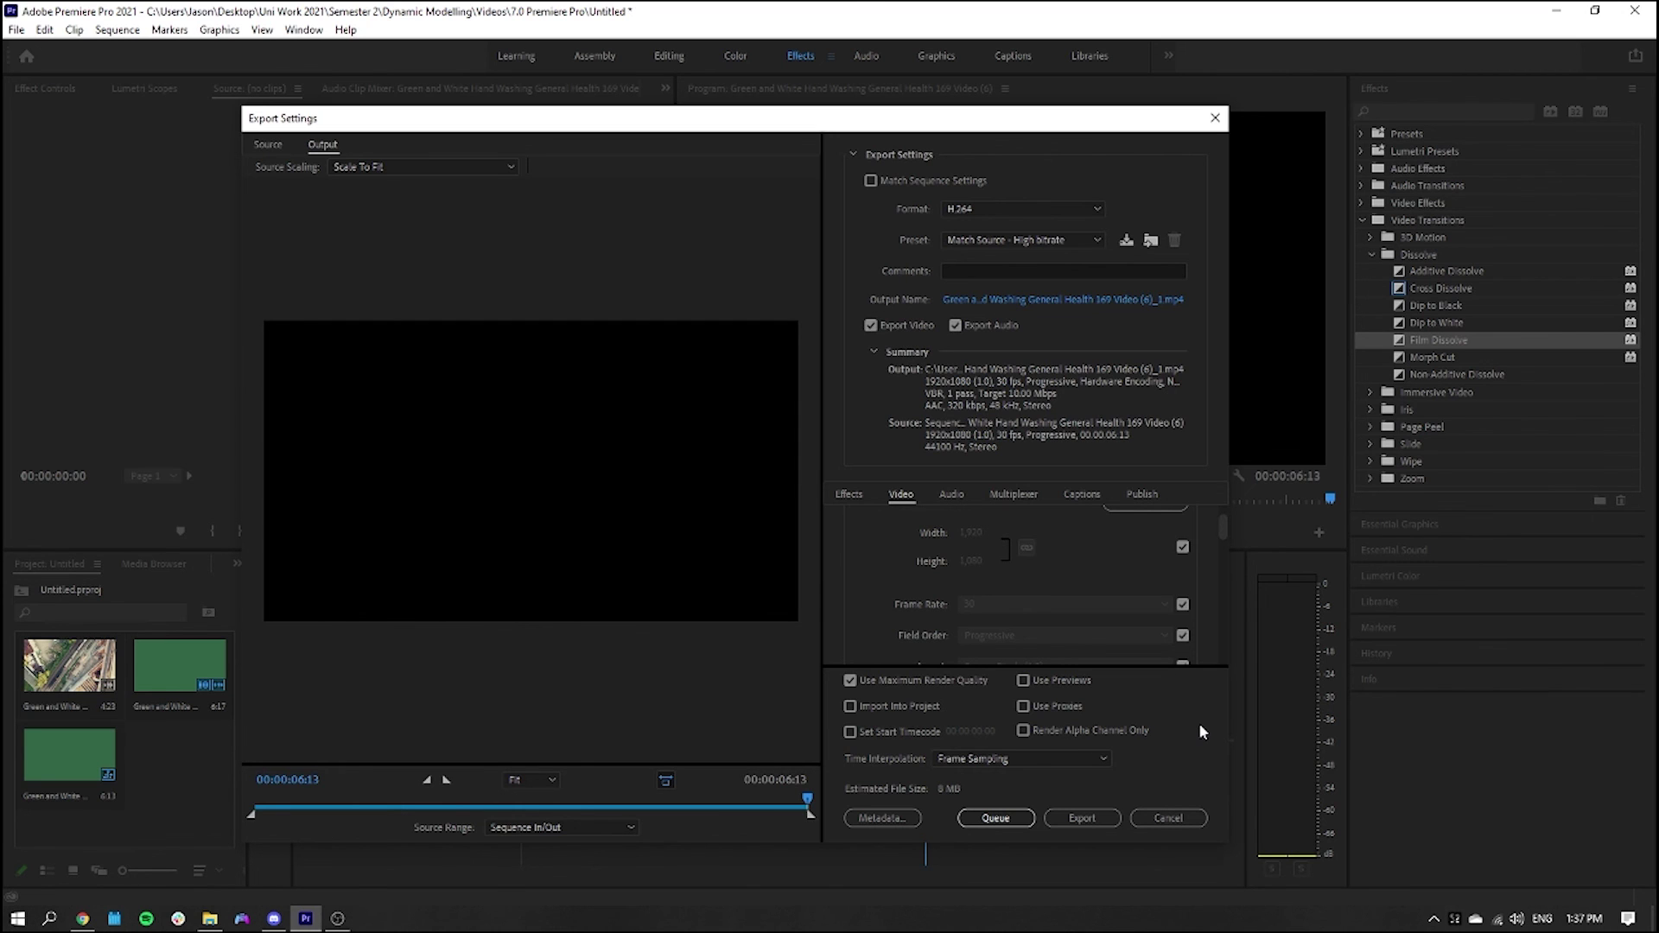
click(1196, 818)
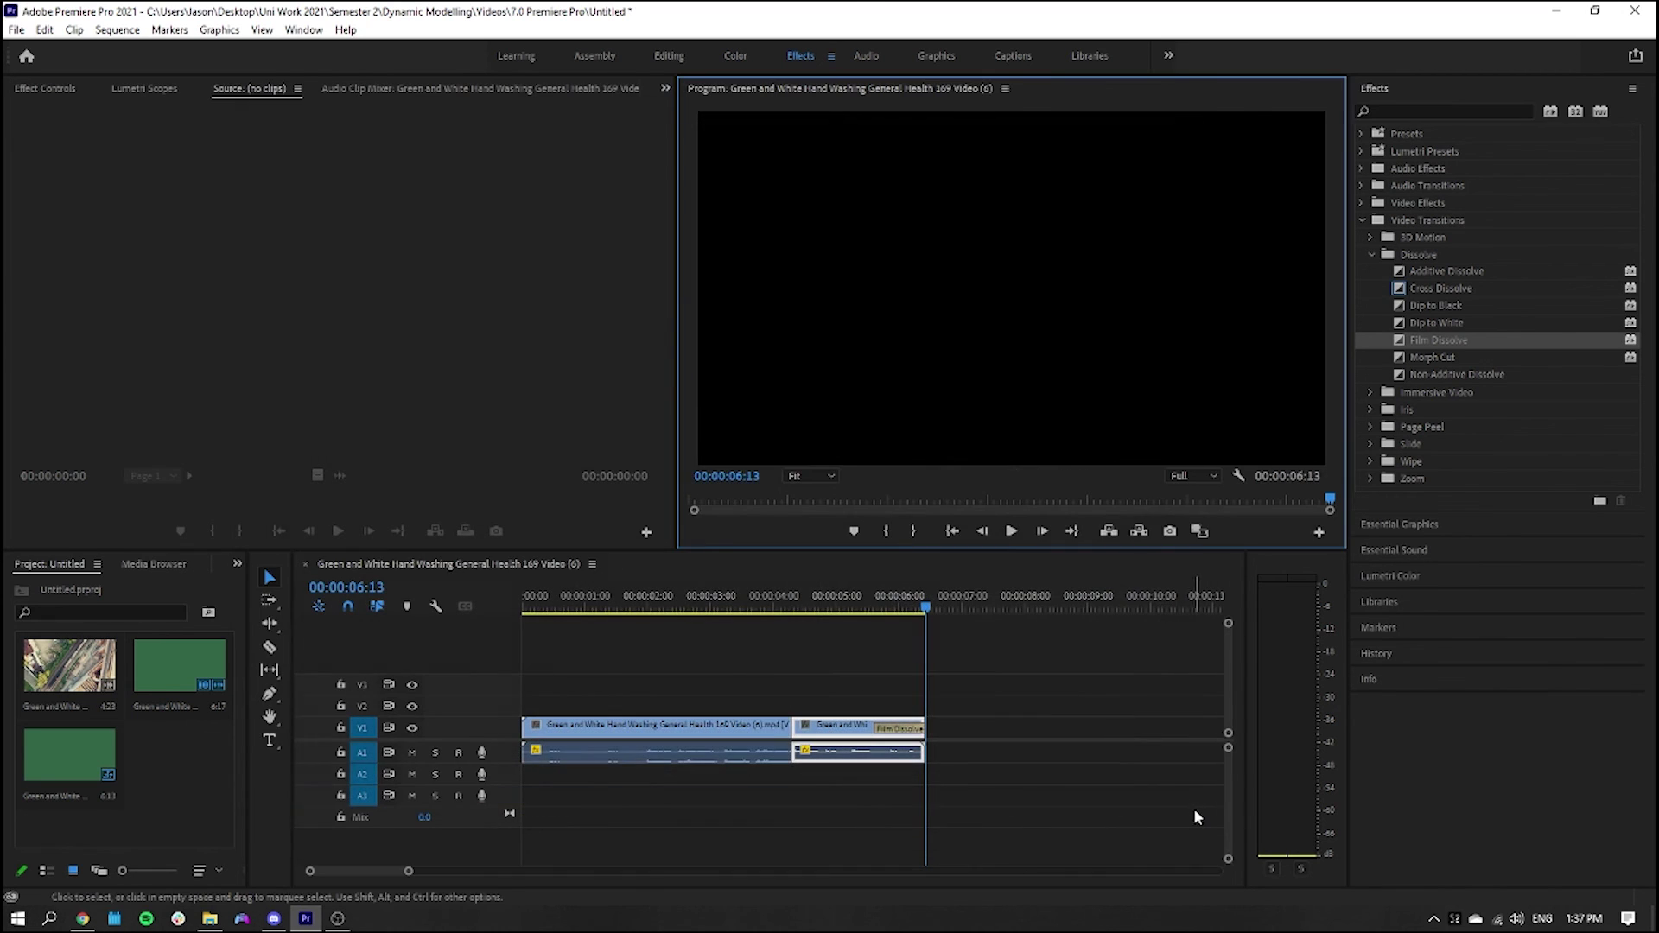